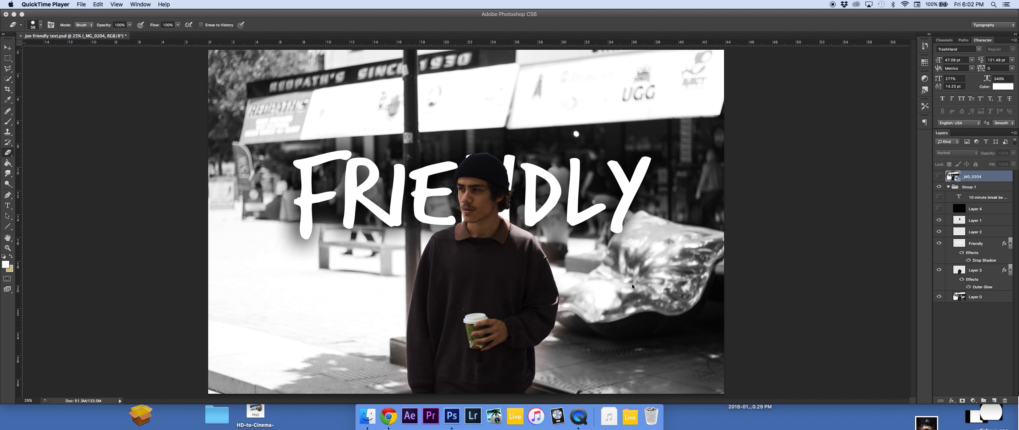
Step: Compare the colour photo with the finished edit, then hide Group 1, leaving the colour photo
left_click(941, 187)
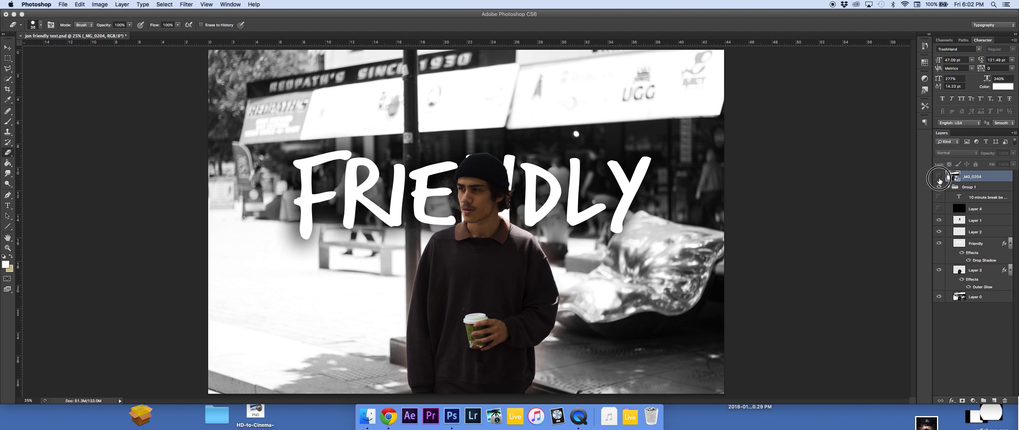
left_click(939, 178)
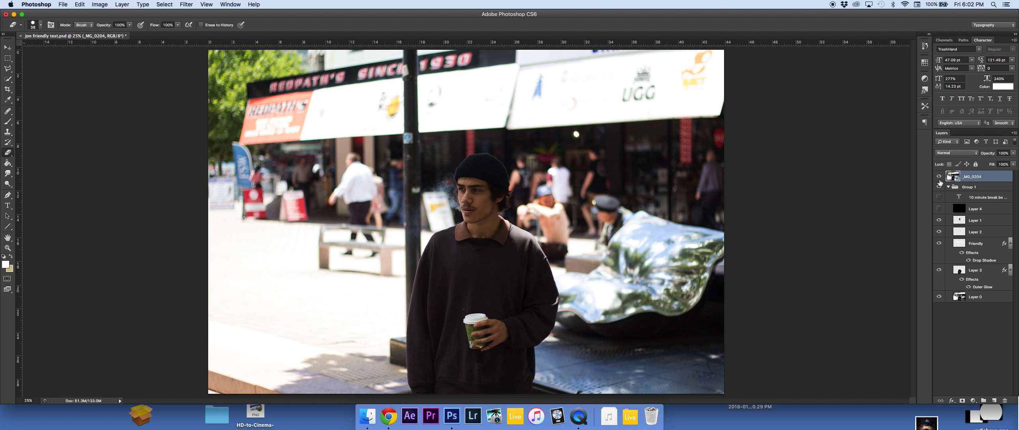
left_click(939, 176)
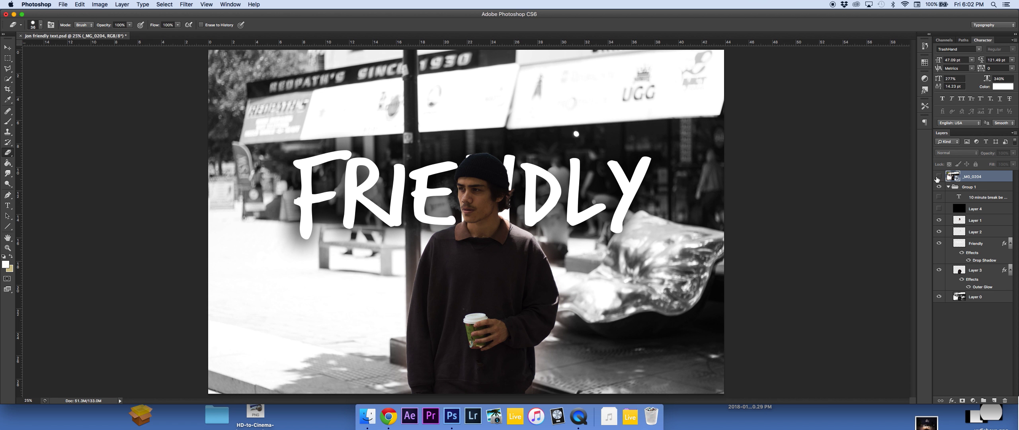
left_click(939, 187)
Step: Show the colour photo, collapse Group 1 and maximise the Photoshop window
left_click(940, 178)
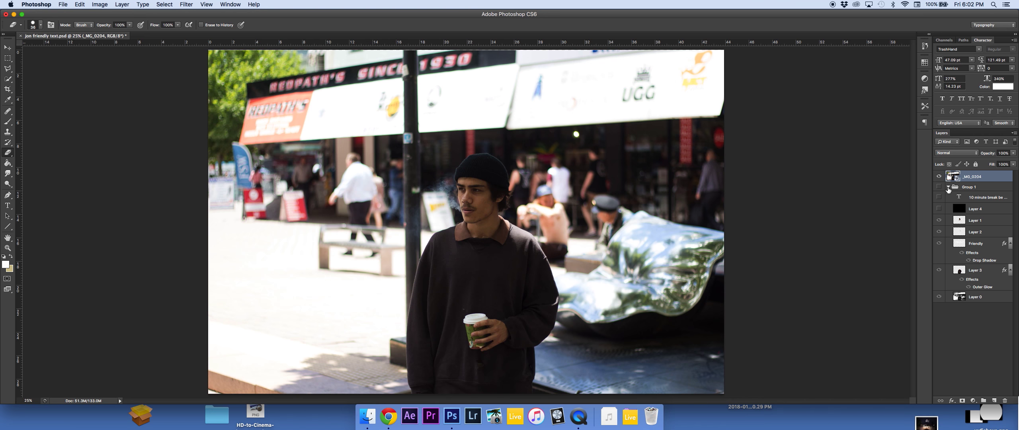
left_click(949, 187)
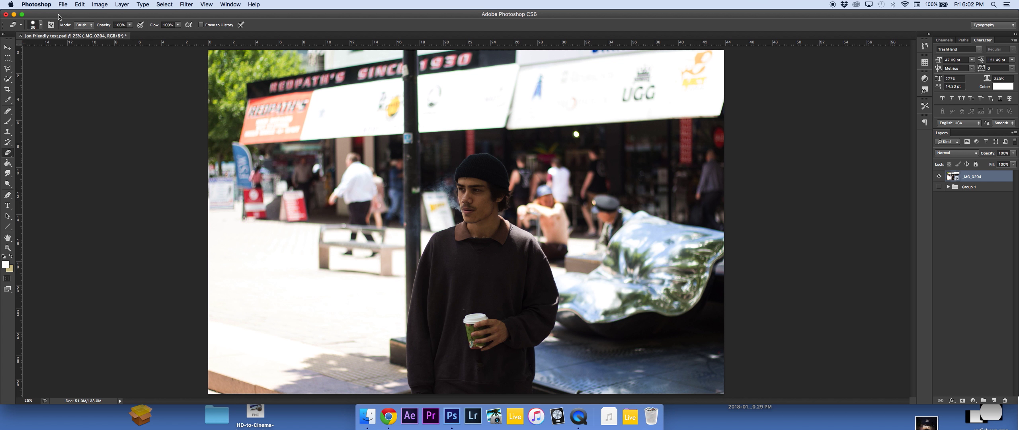
left_click(22, 15)
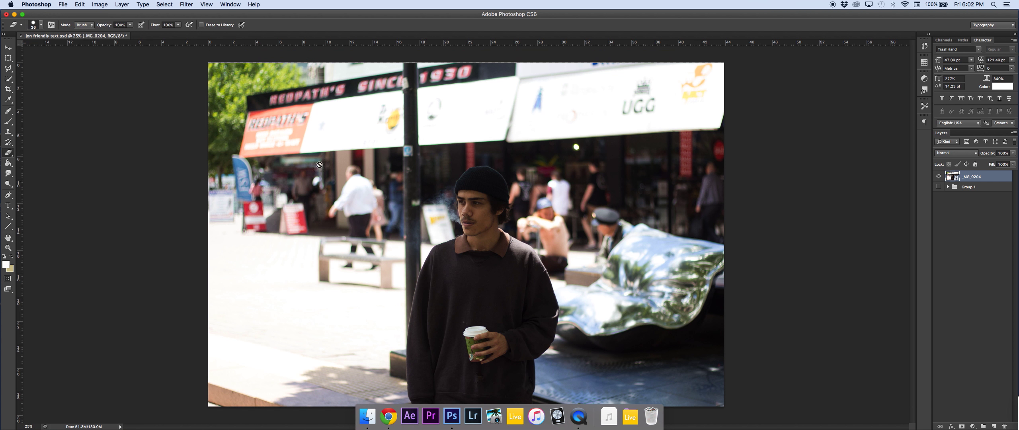
left_click(8, 59)
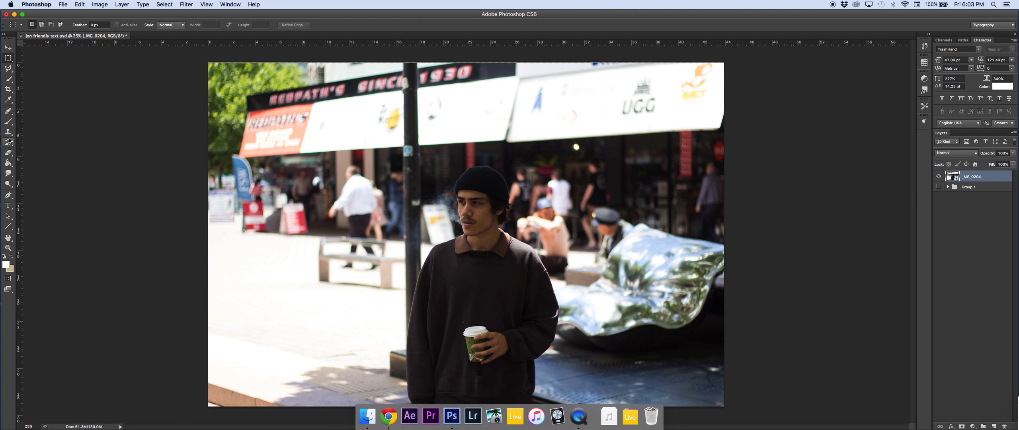
Step: Add FRIENDLY as white TrashHand 47.08 pt text on the upper left of the photo
left_click(8, 205)
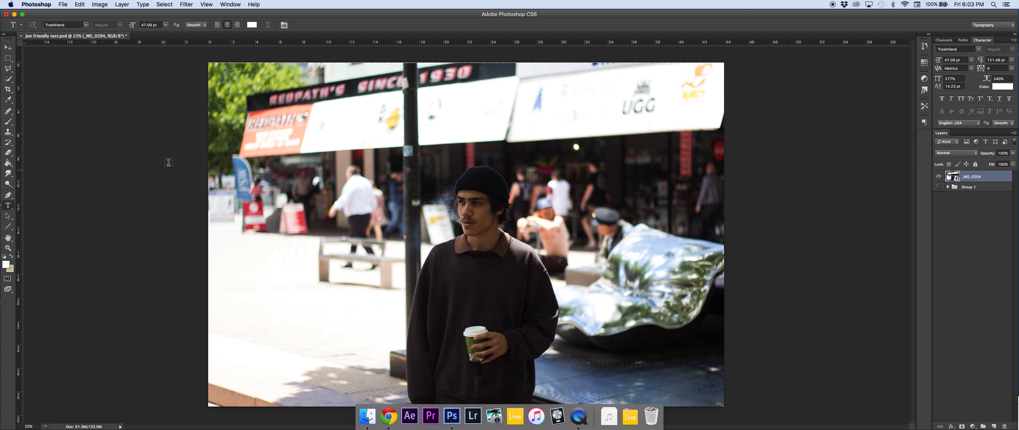
left_click(377, 206)
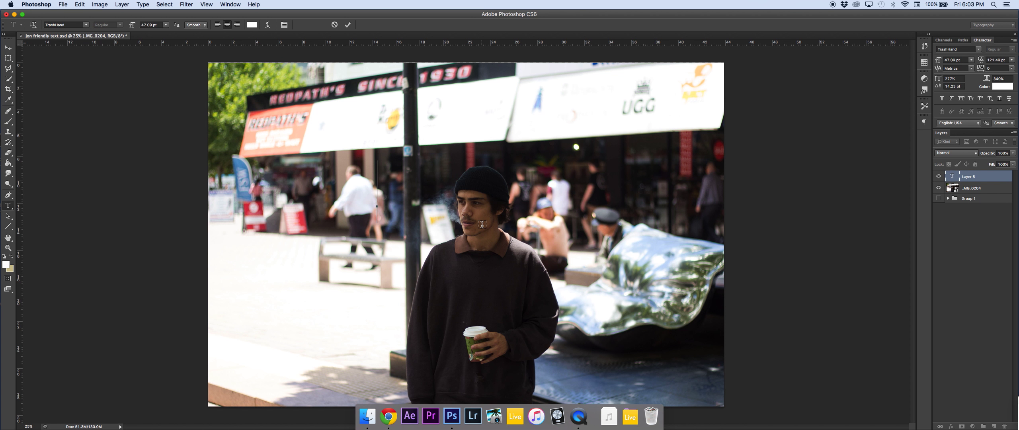
type("FRI")
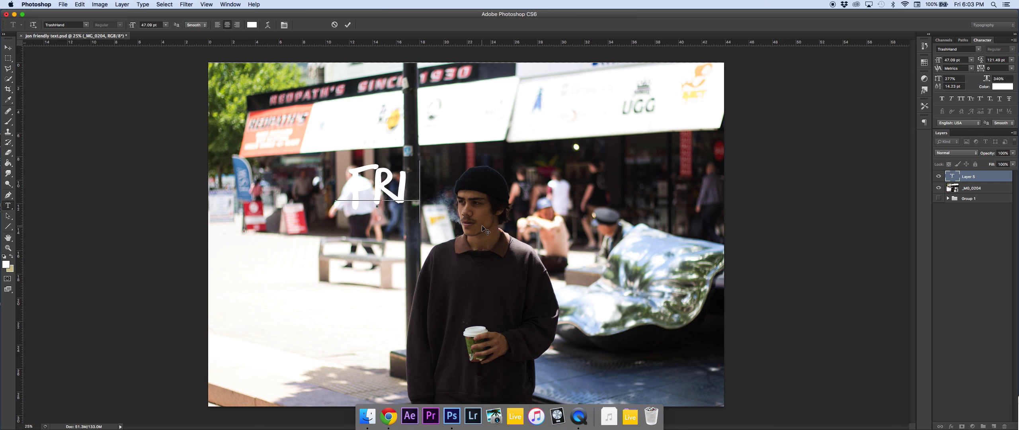
type("ENDLY")
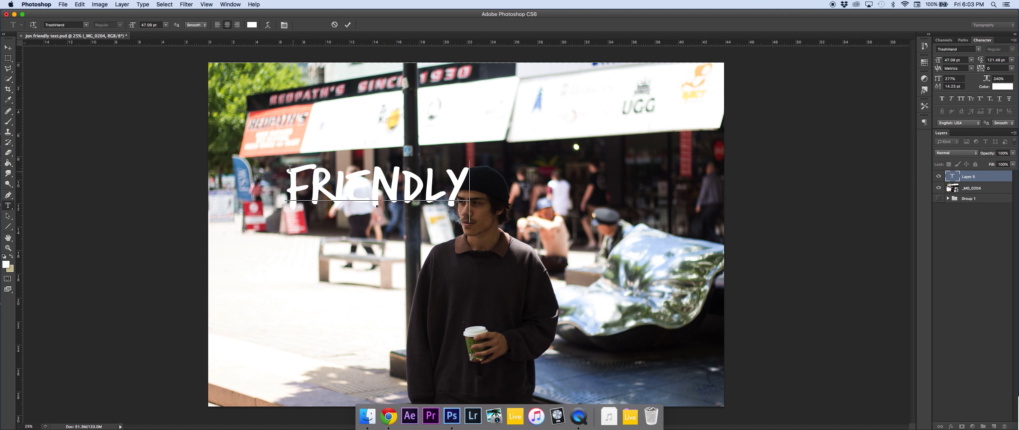
left_click(12, 47)
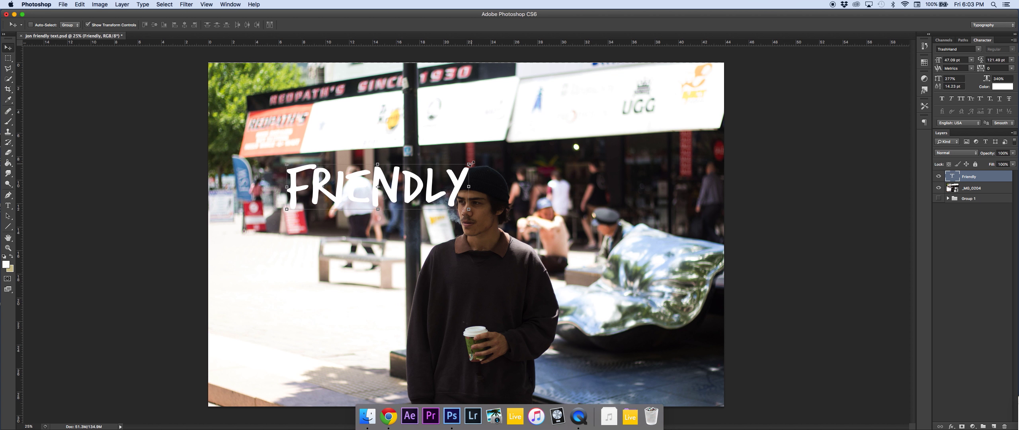
Step: Scale FRIENDLY up to about 82.37 pt and centre it across the man's head
left_click_drag(471, 164, 558, 114)
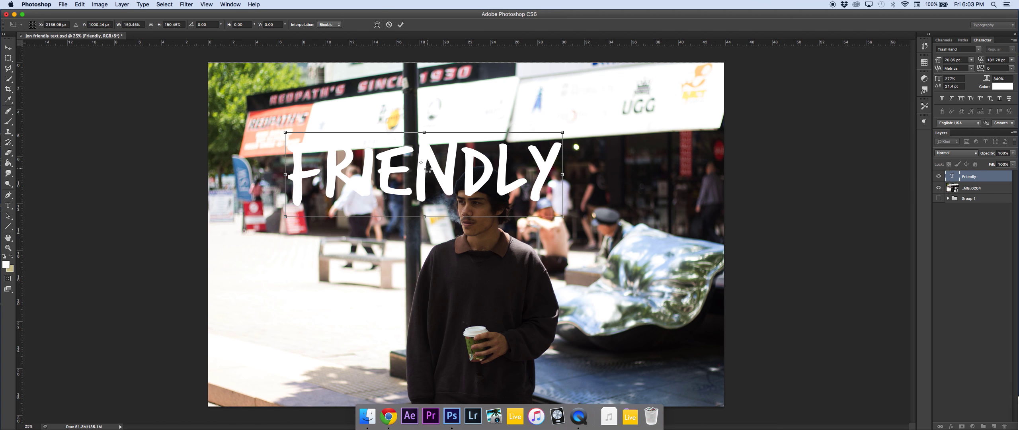
key("Return")
left_click_drag(429, 170, 446, 219)
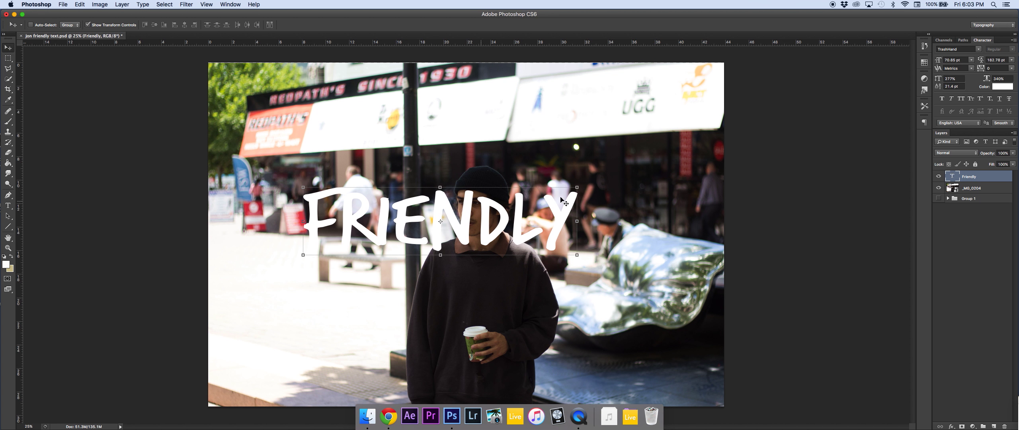
left_click_drag(576, 190, 637, 172)
left_click_drag(572, 213, 549, 203)
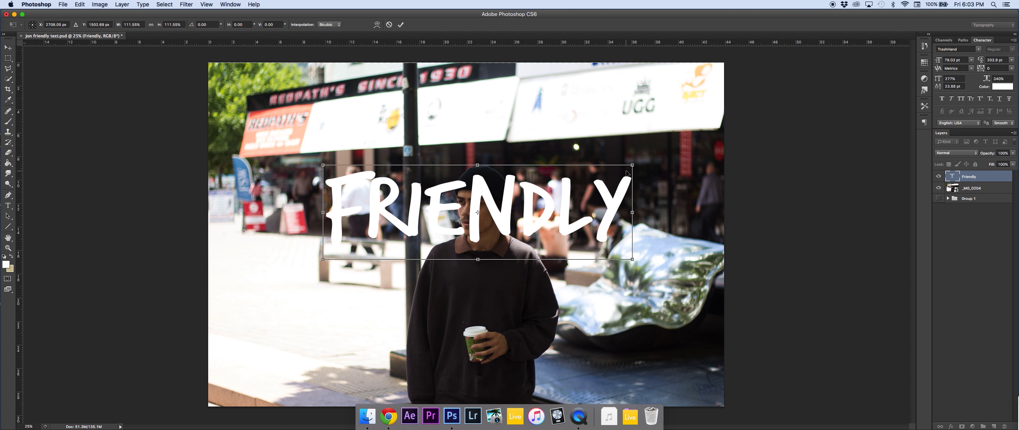
left_click_drag(630, 168, 643, 163)
left_click_drag(589, 198, 581, 199)
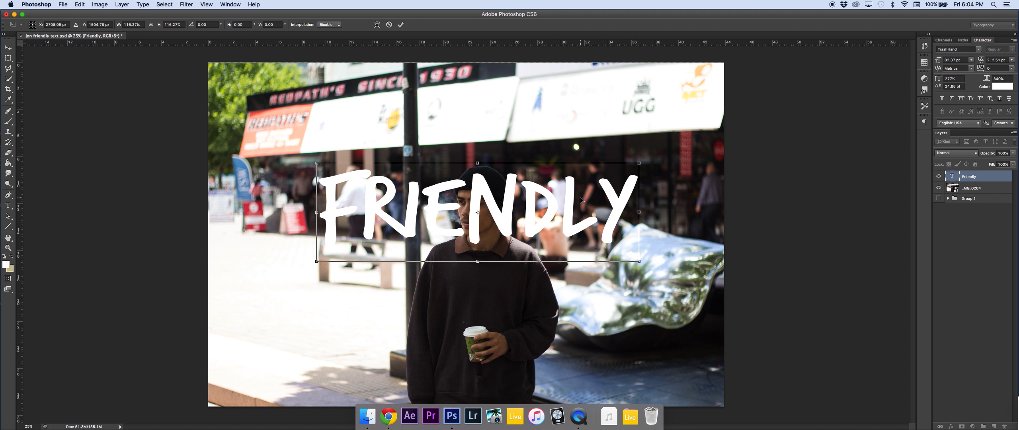
key("Return")
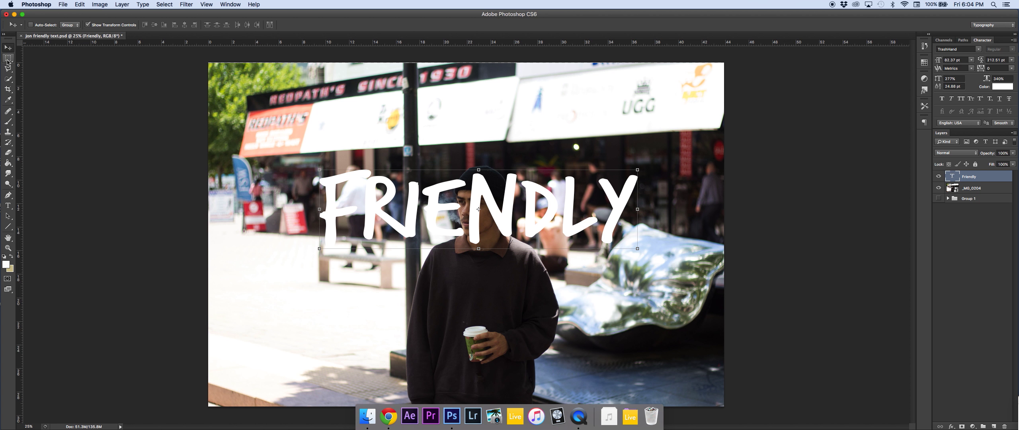
Step: Hide FRIENDLY and quick-select the man's beanie and face on the photo layer, trimming the bulge
left_click(939, 177)
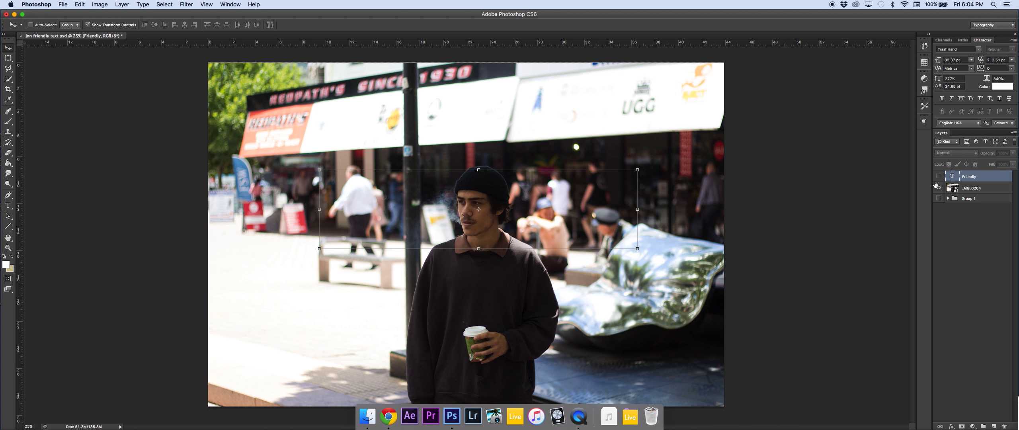
left_click(972, 191)
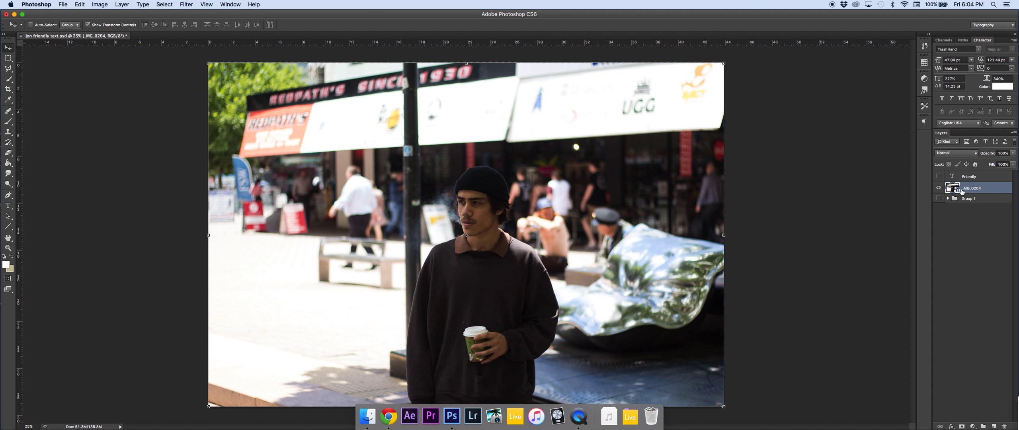
left_click(12, 80)
scroll(500, 208, "up", 5)
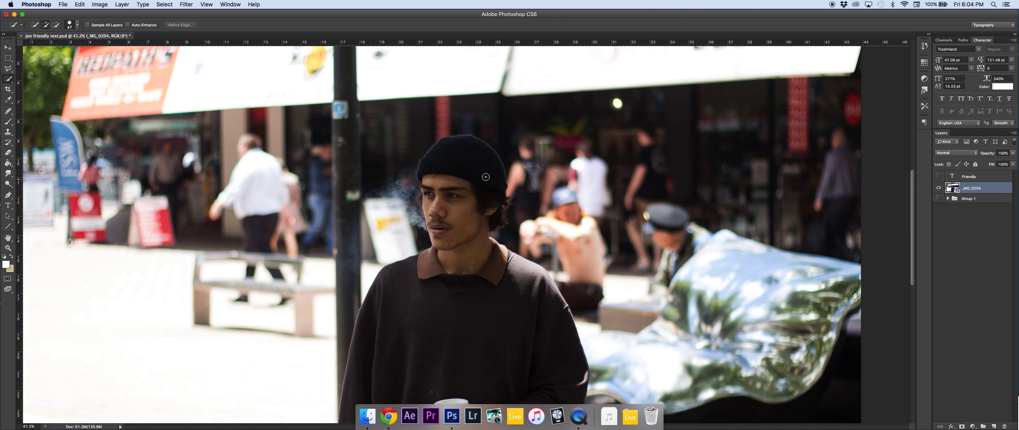
mouse_move(460, 158)
left_mouse_down()
mouse_move(450, 198)
mouse_move(478, 273)
mouse_move(482, 337)
left_mouse_up()
scroll(482, 336, "down", 2)
key("alt")
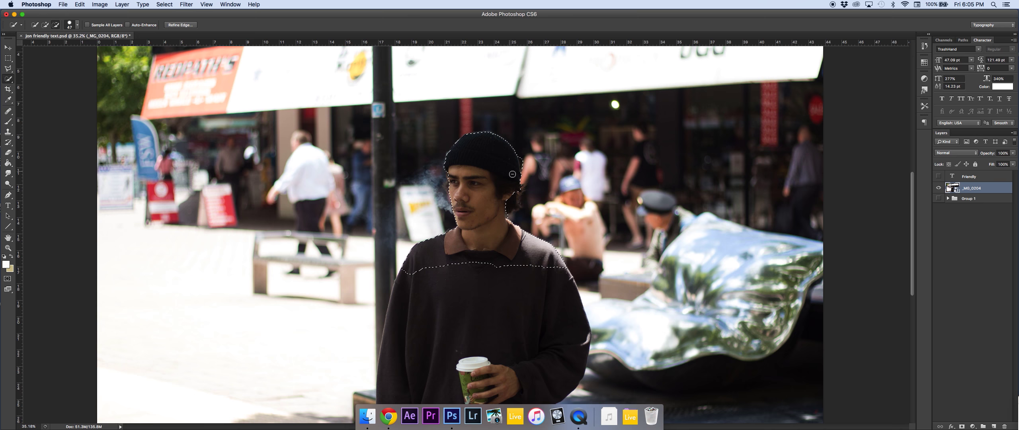
scroll(524, 165, "up", 7)
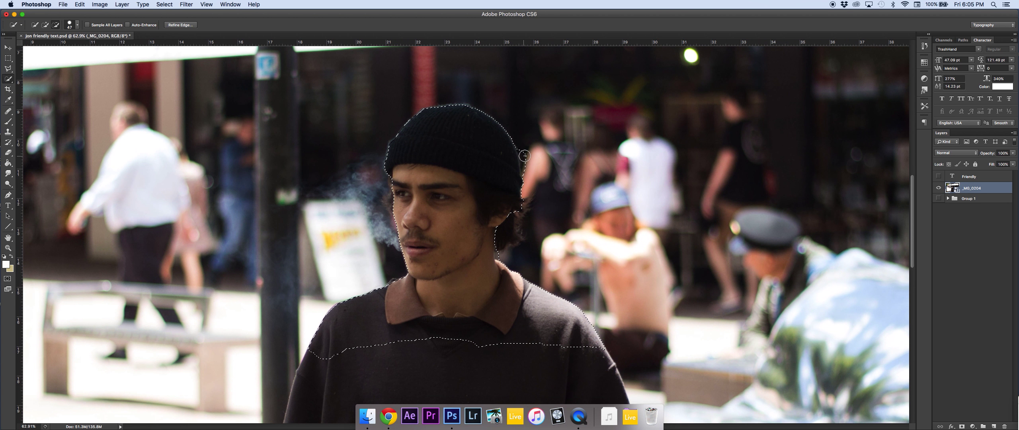
left_click_drag(525, 165, 537, 159)
key("alt")
scroll(533, 249, "up", 4)
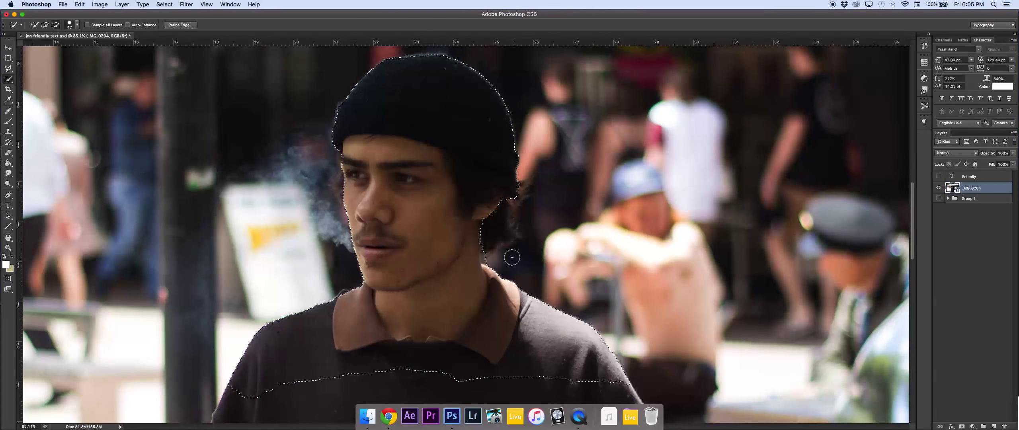
Step: Refine the selection around the hair by the neck with a 10 px brush and copy it
left_click(72, 24)
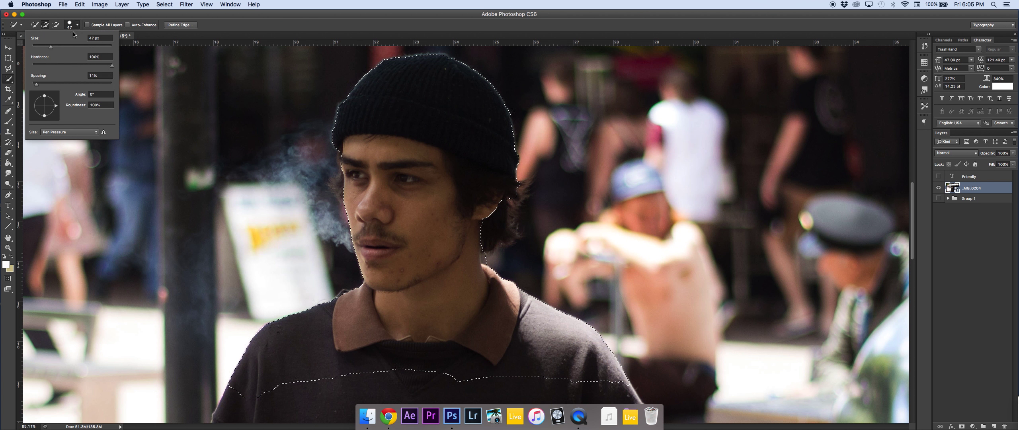
double_click(100, 38)
type("10")
key("Return")
key("alt")
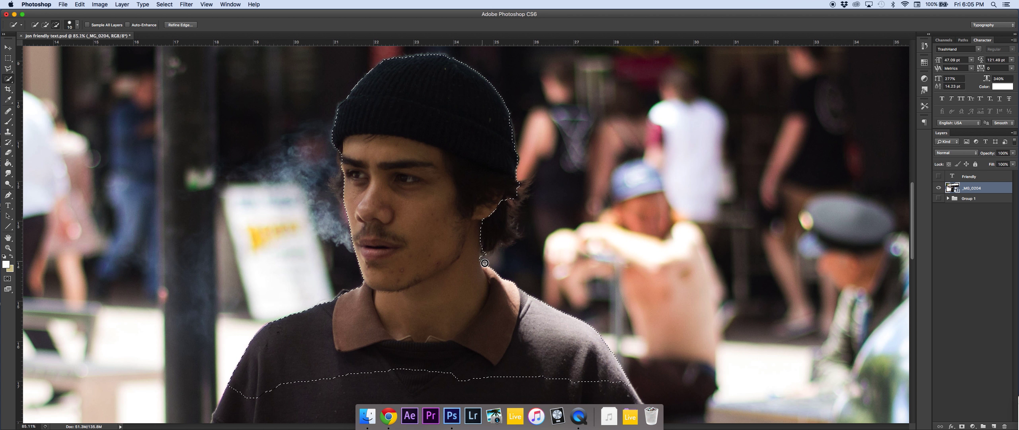
left_click(497, 239)
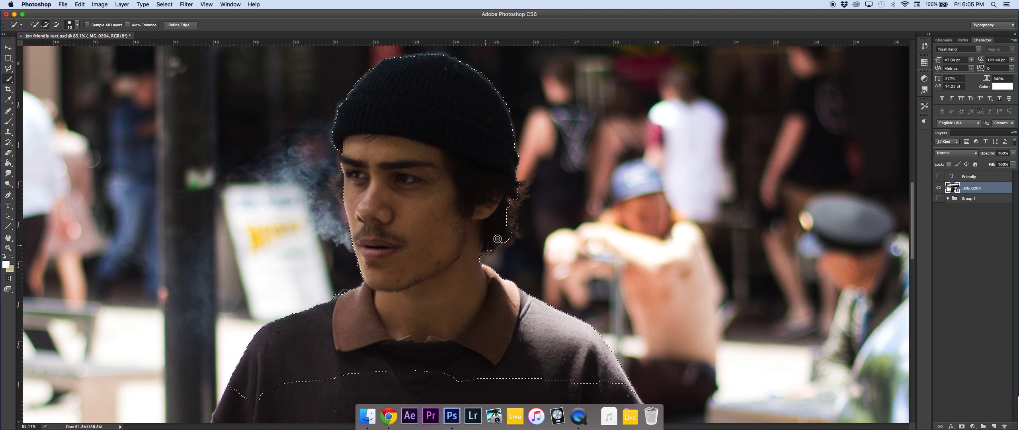
left_click(497, 239)
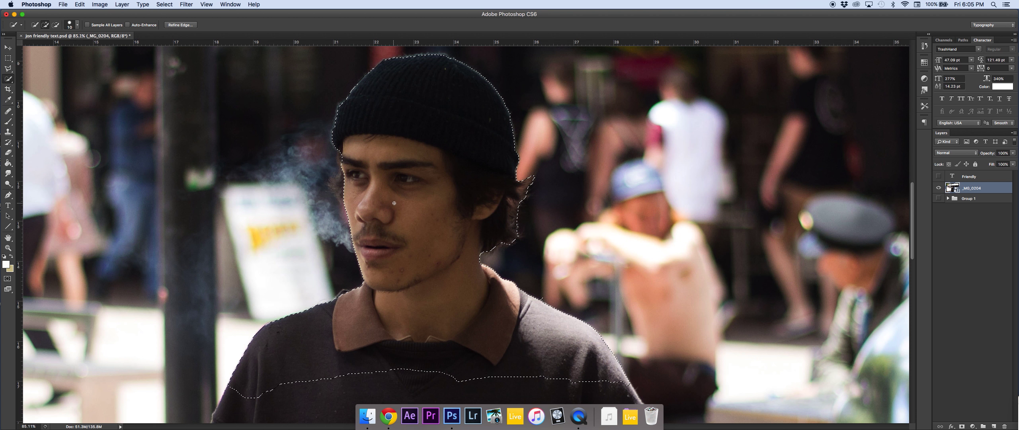
key("super+c")
Step: Paste the head as a new layer above FRIENDLY, show the text and select the FRIENDLY layer
key("super+v")
left_click(968, 191)
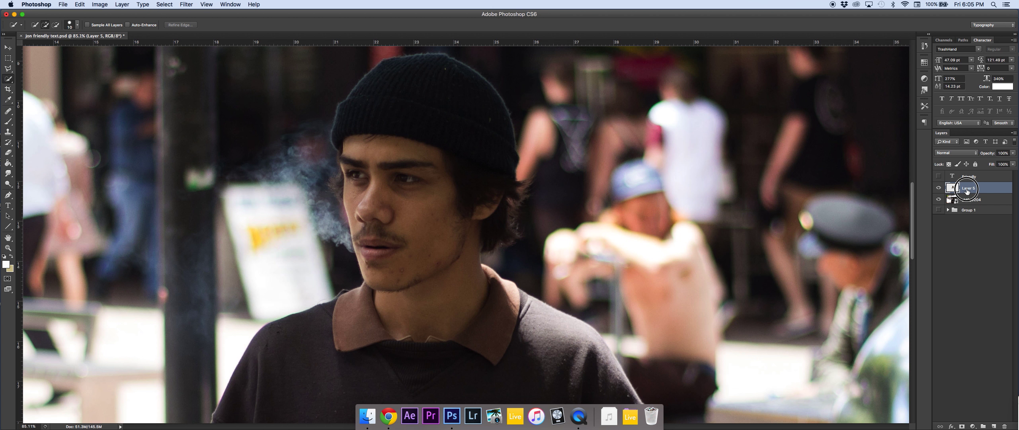
left_click_drag(968, 190, 963, 177)
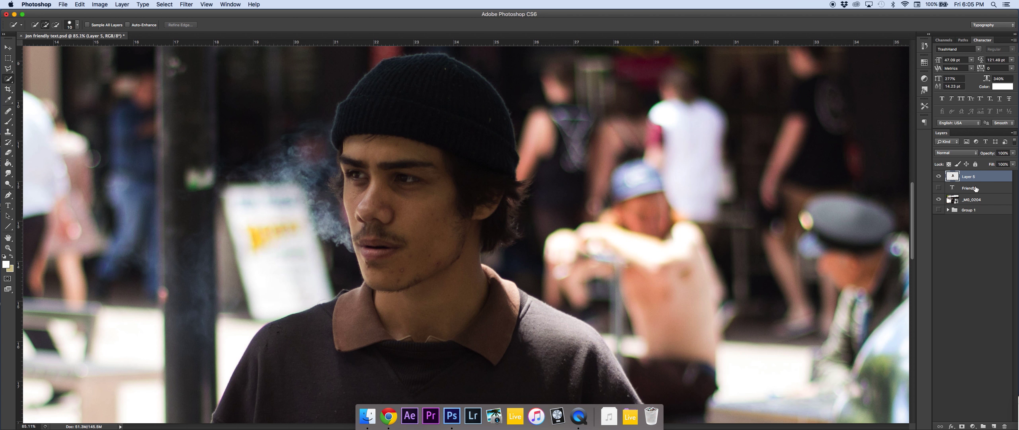
left_click(940, 189)
scroll(754, 223, "down", 6)
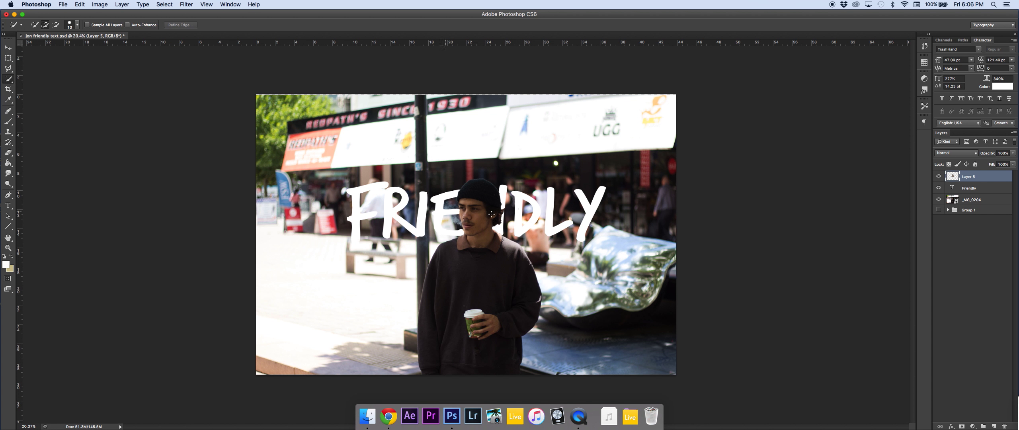
key("alt+[")
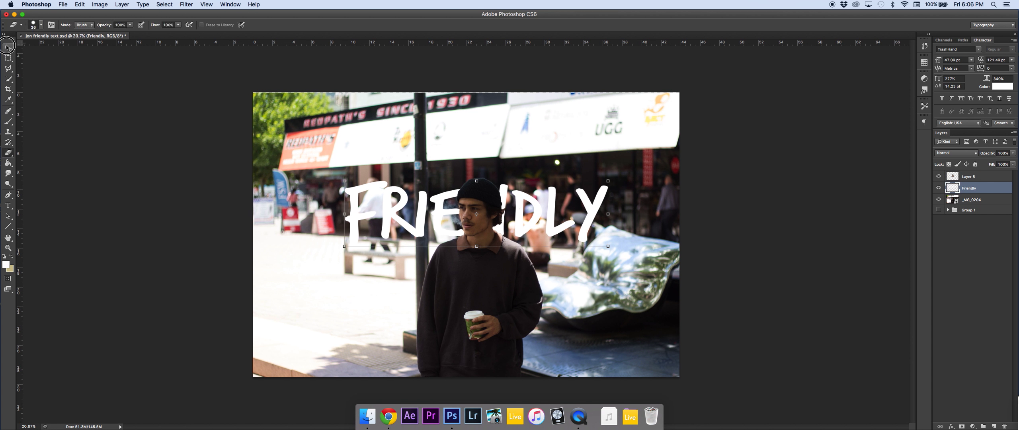
left_click(8, 47)
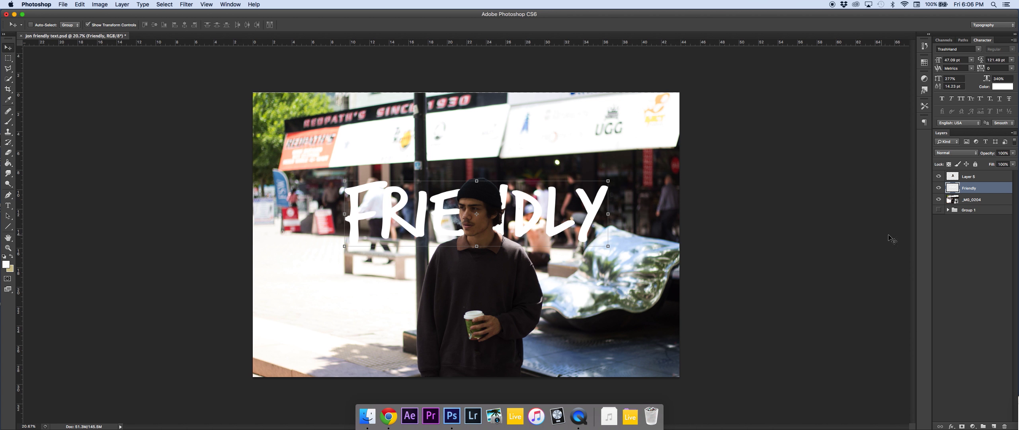
Step: Quick-select the man's sweater and body on the street photo and paste it as Layer 6
left_click(971, 201)
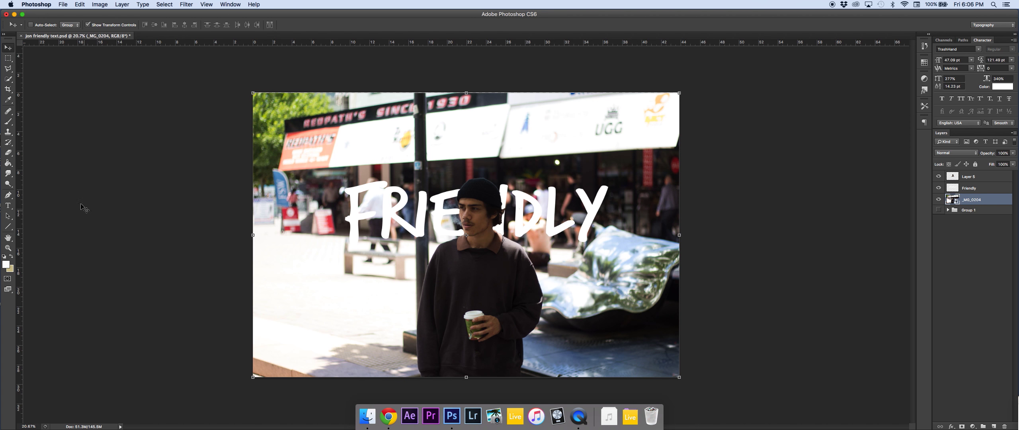
left_click(8, 78)
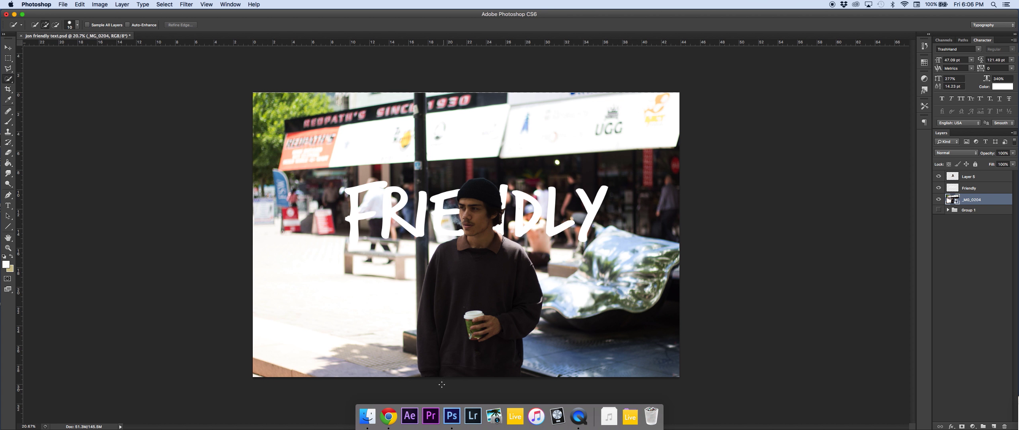
left_click_drag(458, 358, 491, 290)
scroll(491, 290, "up", 5)
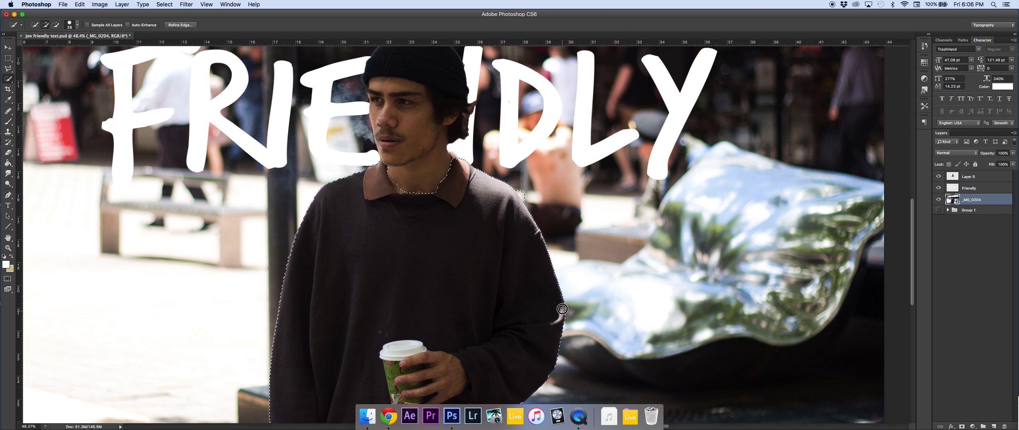
scroll(563, 316, "down", 8)
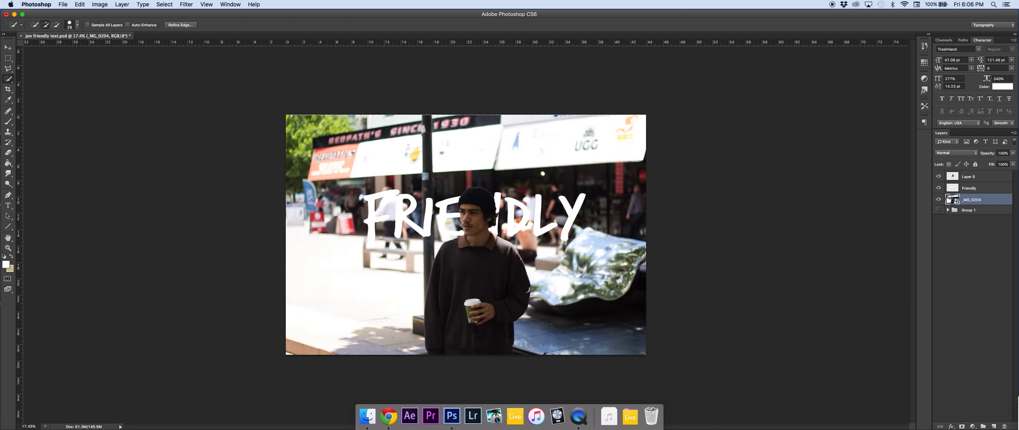
key("super+c")
key("super+v")
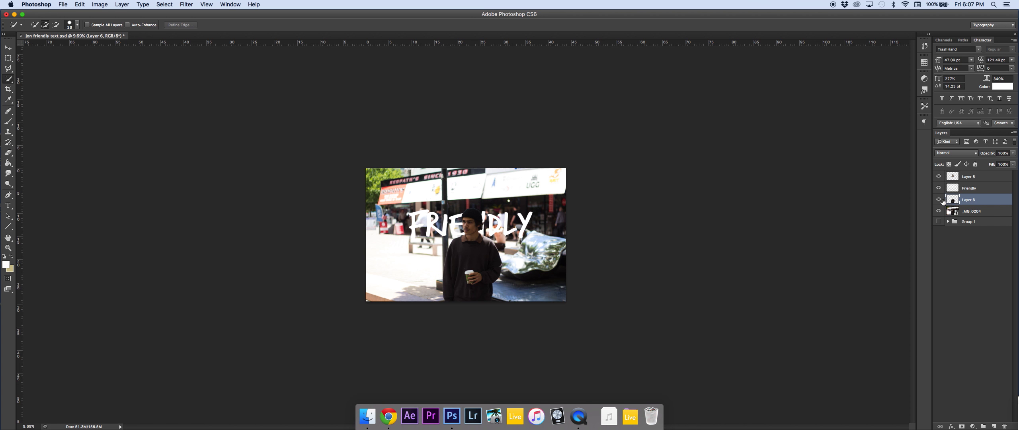
Step: Toggle the cut-out and street photo layers to check the cut-outs, then select the photo layer
left_click(938, 200)
left_click(938, 200)
left_click(938, 211)
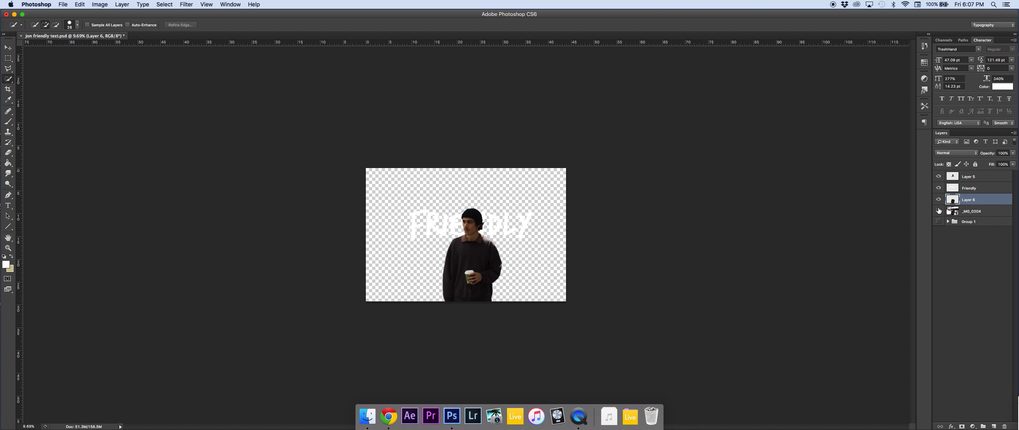
left_click(938, 200)
left_click(938, 200)
left_click(939, 200)
left_click(939, 200)
left_click(939, 211)
left_click(978, 214)
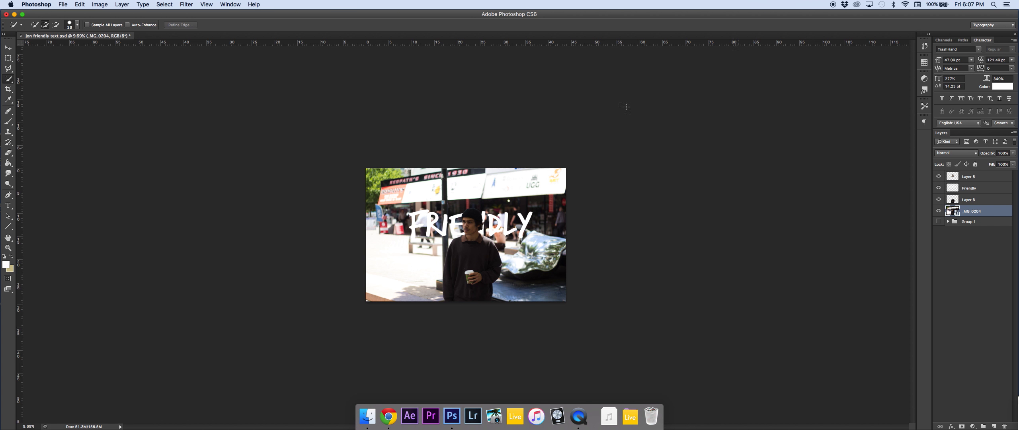
Step: Rasterize the _MG_0204 street photo layer
left_click(138, 4)
mouse_move(95, 3)
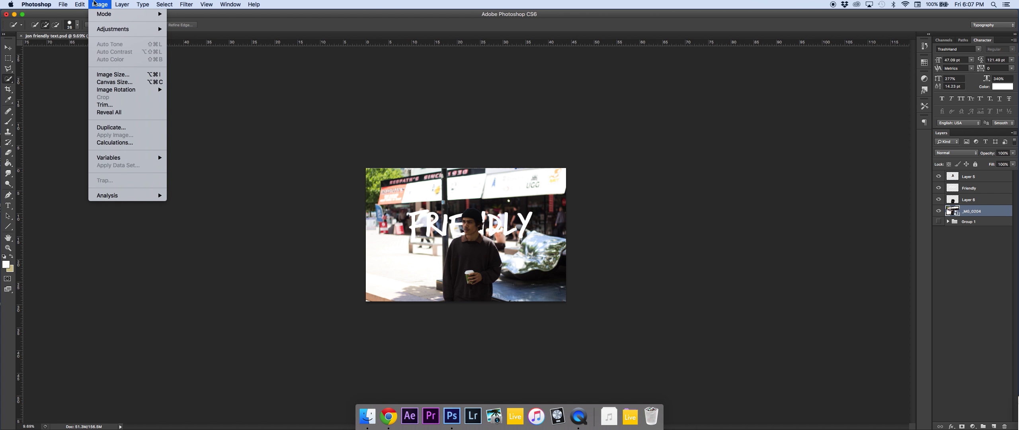
mouse_move(131, 30)
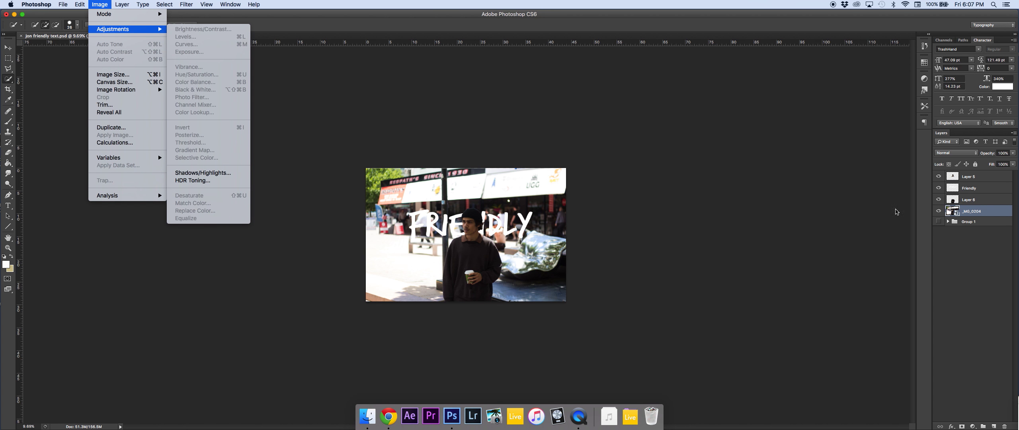
left_click(996, 215)
right_click(996, 215)
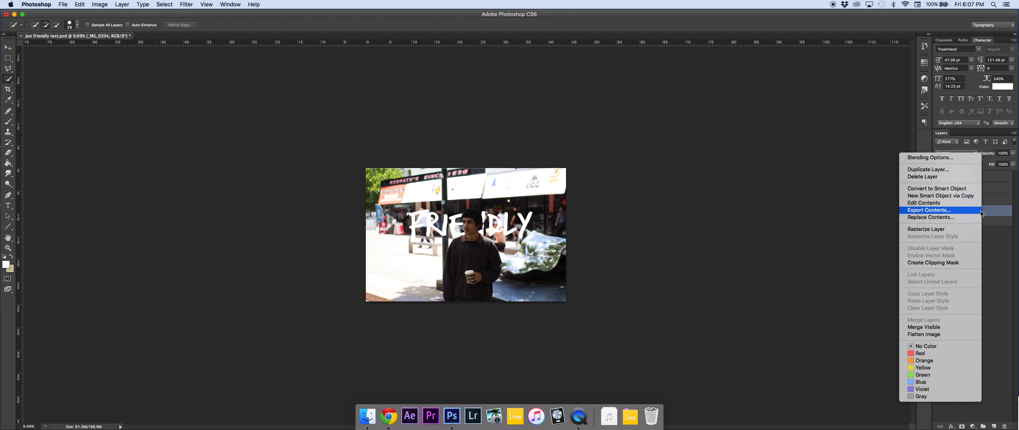
left_click(941, 233)
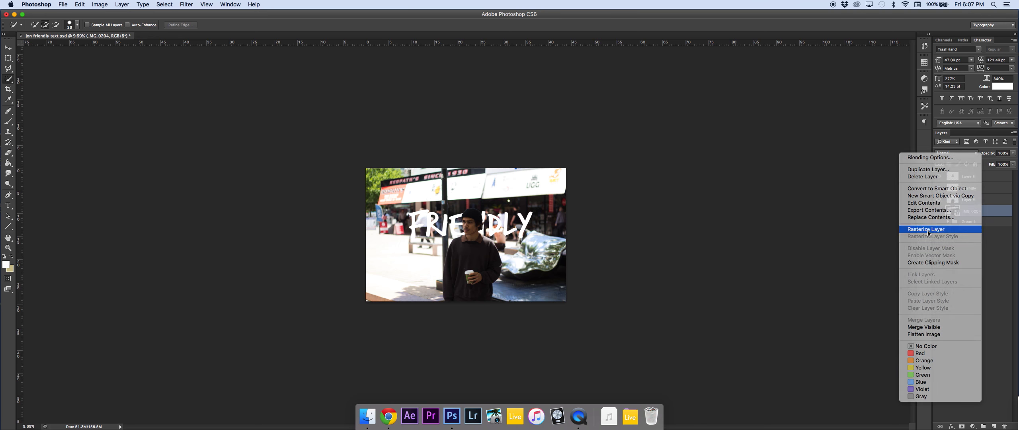
Step: Convert the street photo to black and white with Image > Adjustments > Black & White
left_click(100, 4)
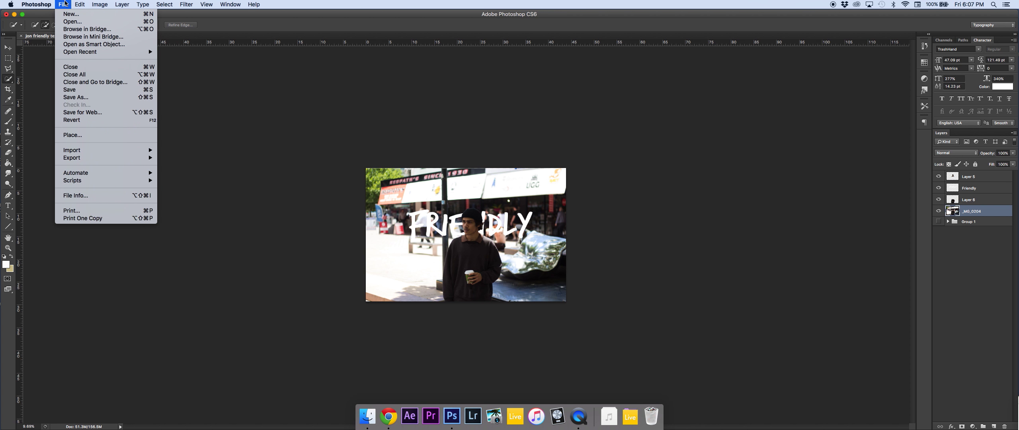
mouse_move(93, 4)
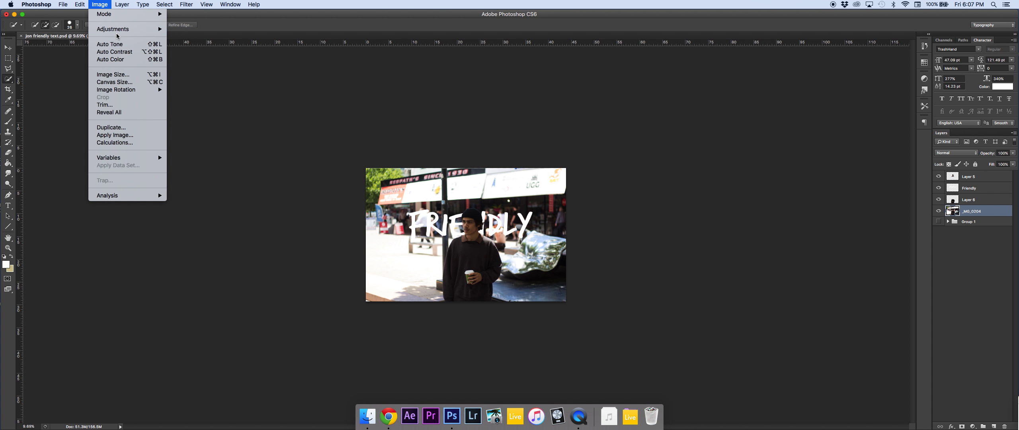
mouse_move(118, 30)
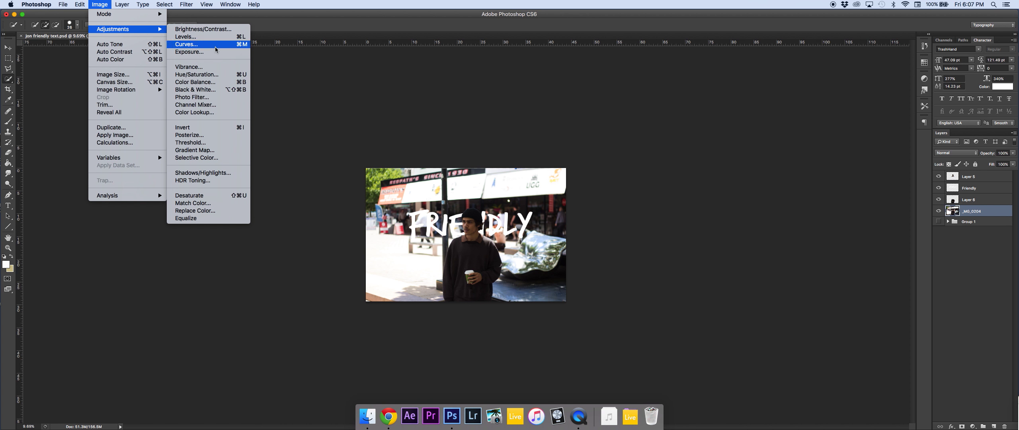
left_click(195, 89)
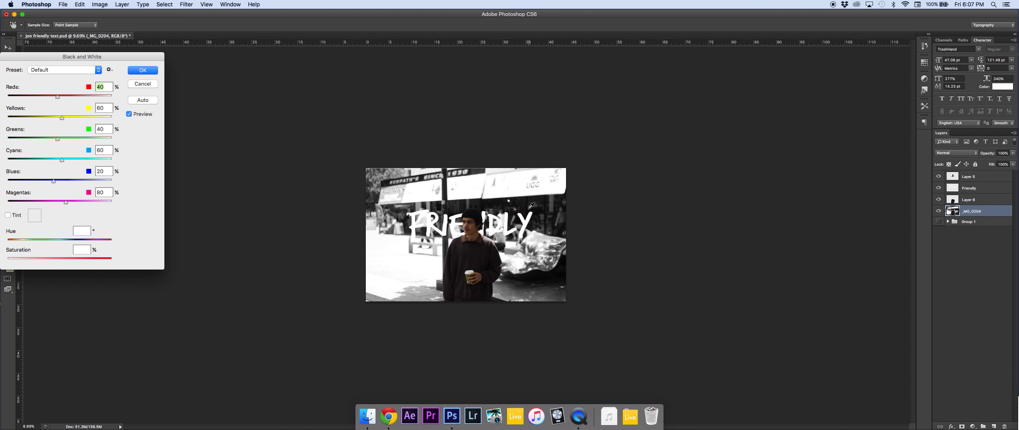
left_click(144, 73)
key("w")
scroll(526, 236, "up", 3)
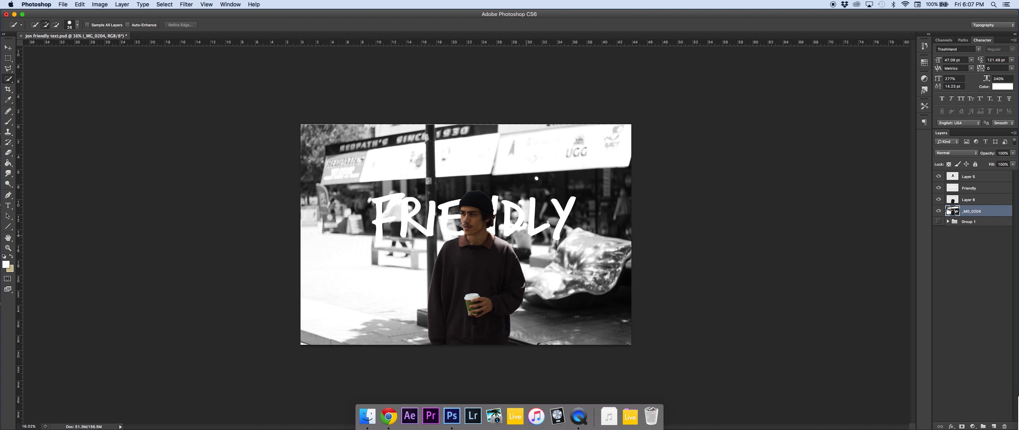
scroll(525, 236, "up", 2)
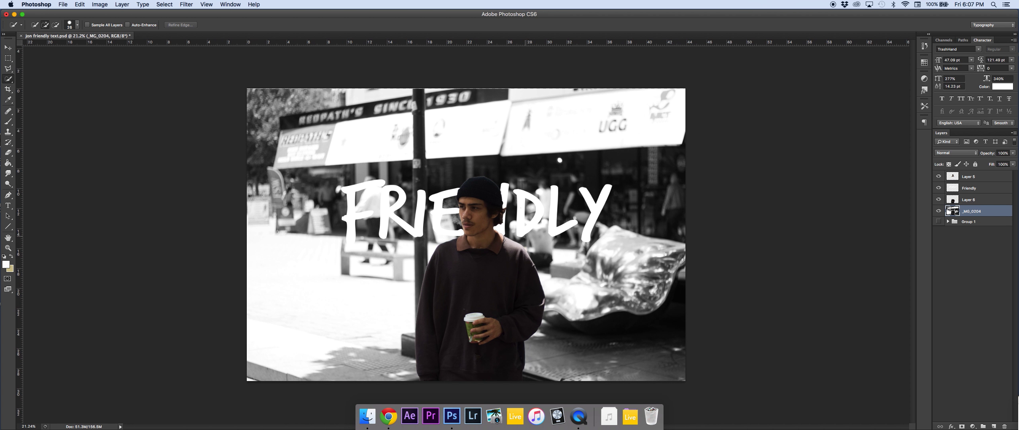
left_click(939, 176)
left_click(939, 176)
left_click(939, 177)
left_click(939, 176)
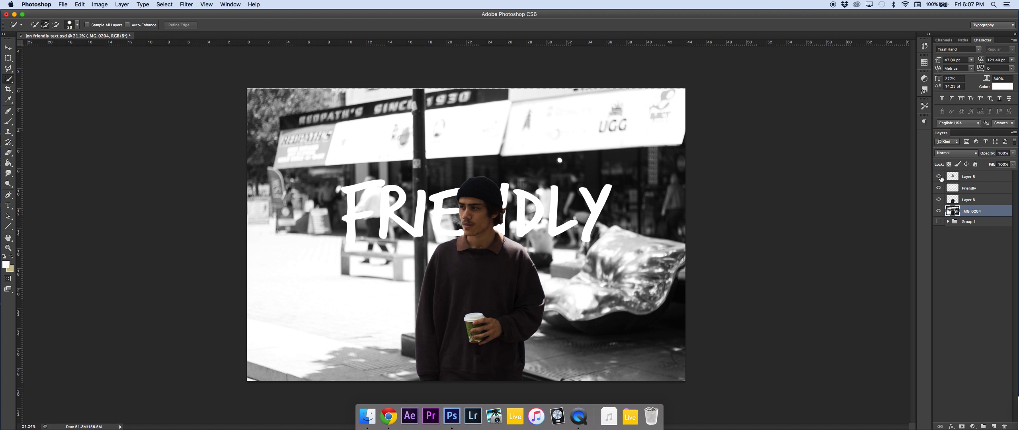
left_click(943, 199)
left_click(943, 199)
left_click(943, 199)
left_click(943, 200)
left_click(943, 199)
left_click(943, 200)
left_click(941, 189)
left_click(941, 188)
left_click(941, 189)
left_click(940, 188)
left_click(968, 190)
Step: Give FRIENDLY a Multiply drop shadow: 75% opacity, 24 px distance, 25% spread, 250 px size
right_click(968, 192)
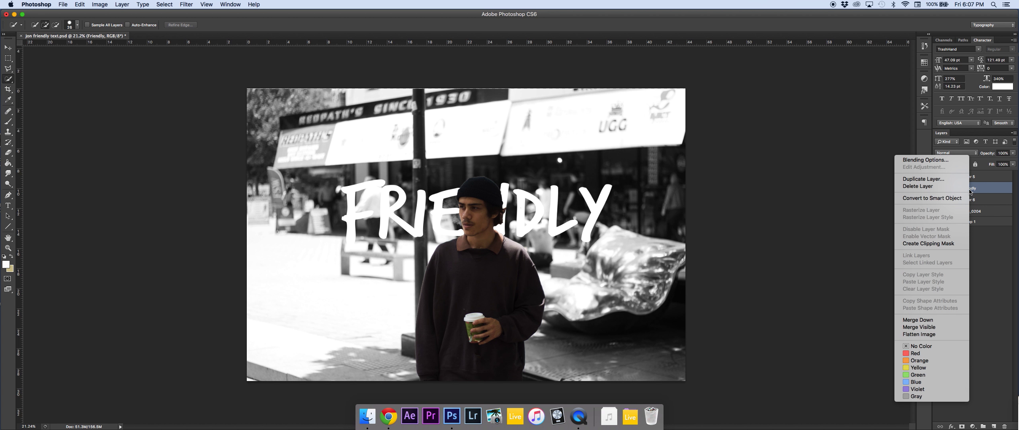
left_click(943, 160)
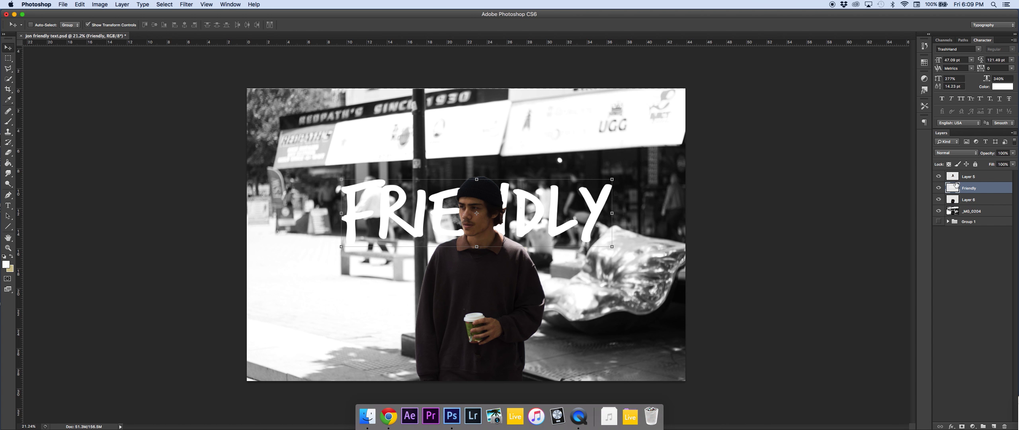
double_click(968, 188)
double_click(995, 192)
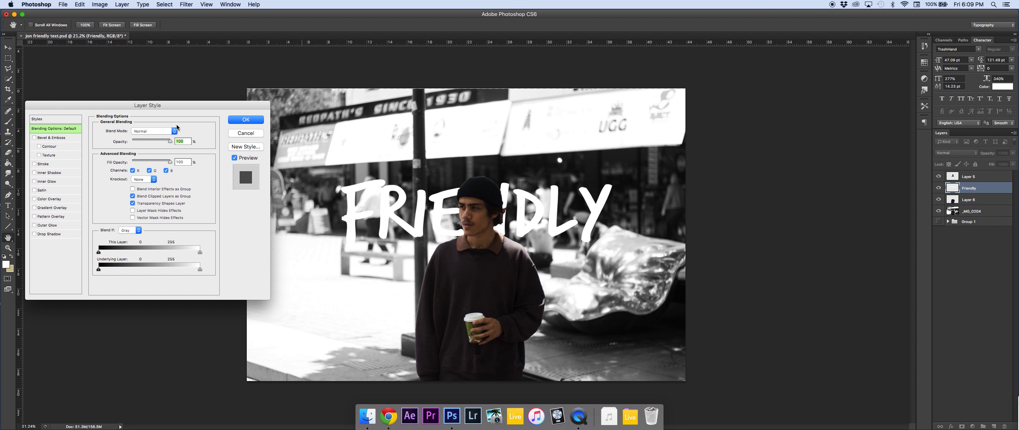
left_click(35, 234)
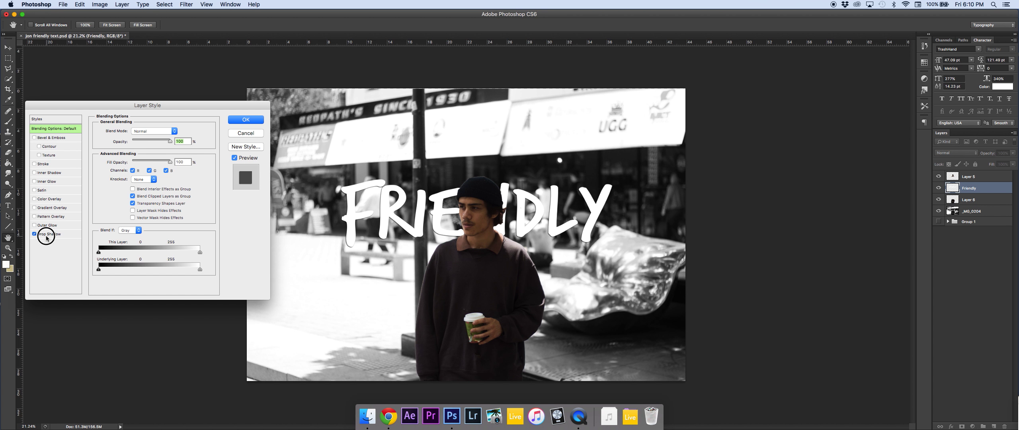
left_click(51, 234)
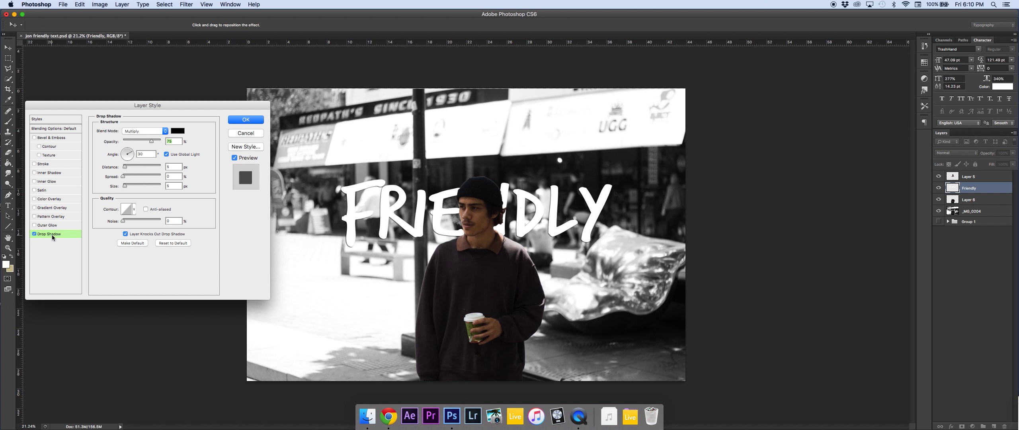
double_click(176, 166)
left_click_drag(124, 166, 164, 188)
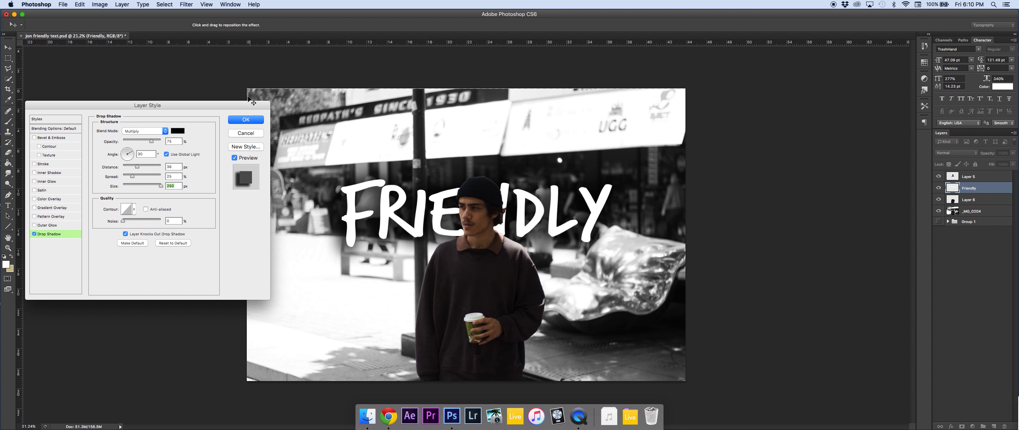
left_click(245, 121)
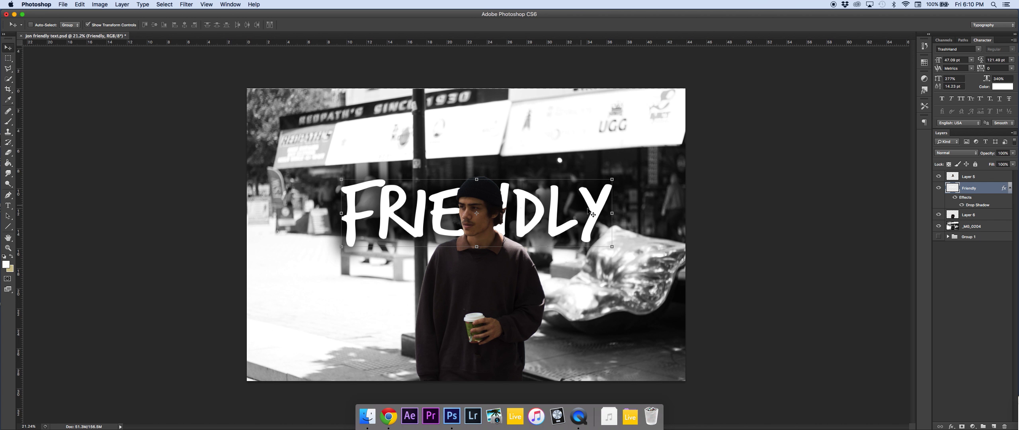
Step: Switch to the Rectangular Marquee tool
left_click(8, 59)
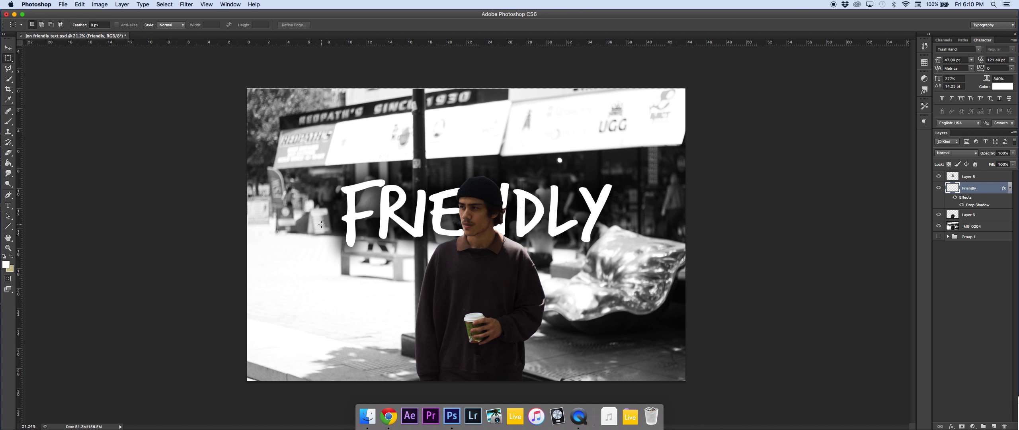
Step: Enable Outer Glow on Layer 6, coloured brown #6a5449 sampled from the man's collar
left_click(969, 216)
right_click(971, 215)
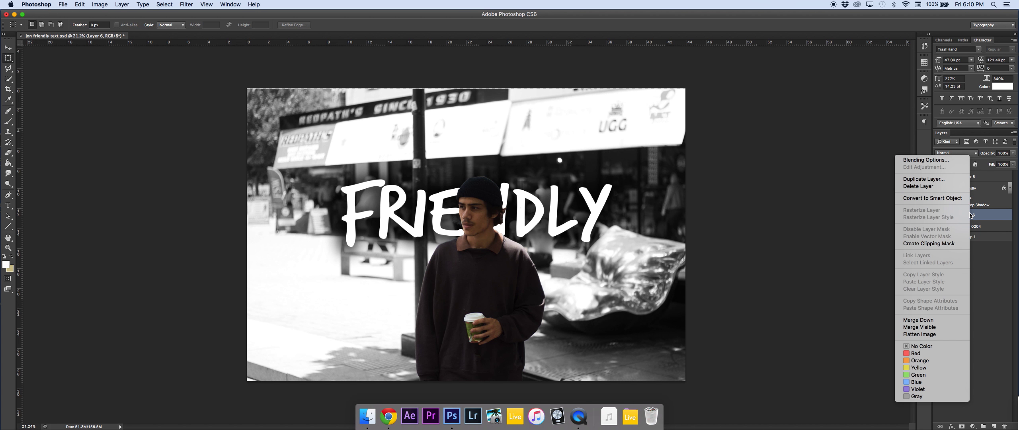
left_click(980, 214)
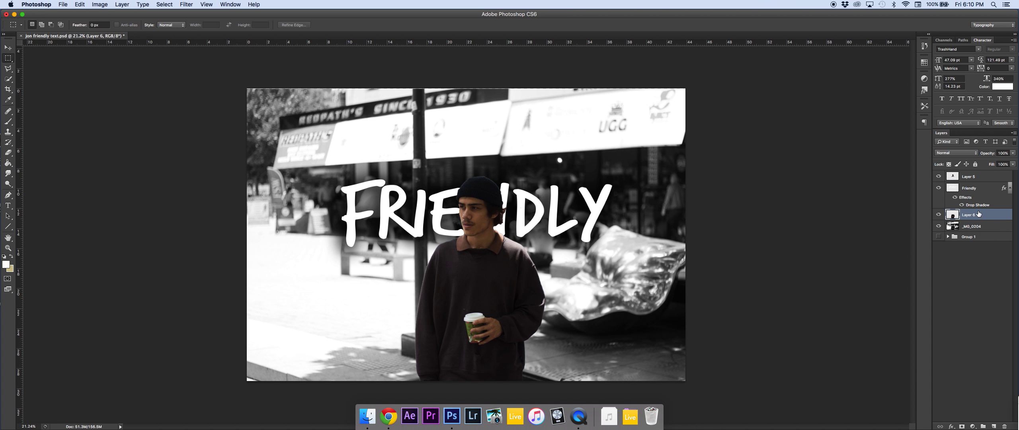
double_click(995, 216)
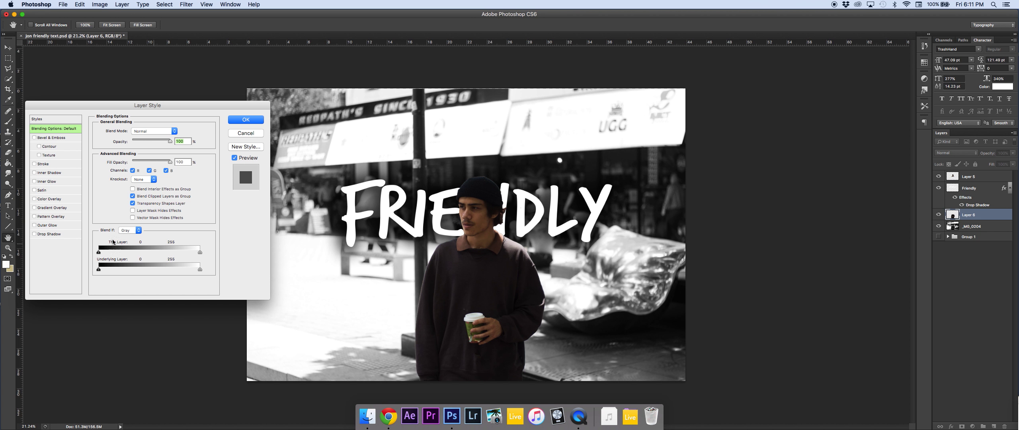
left_click(44, 225)
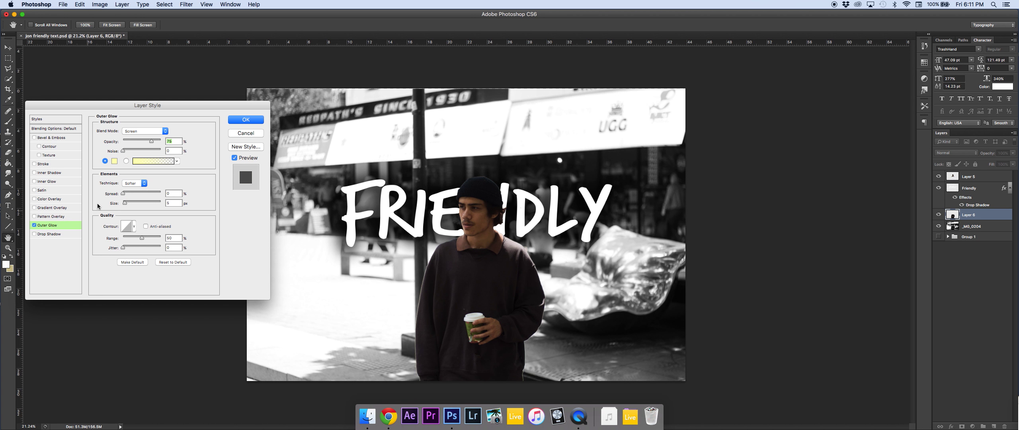
left_click(115, 161)
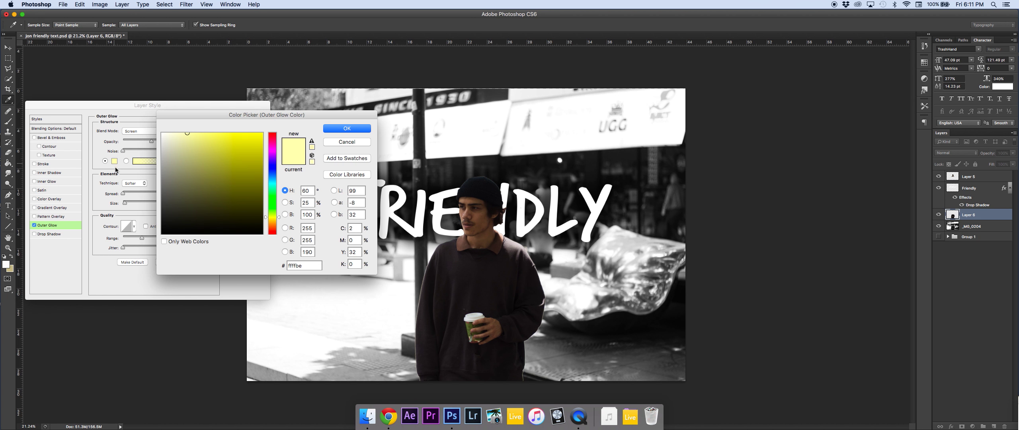
left_click(467, 243)
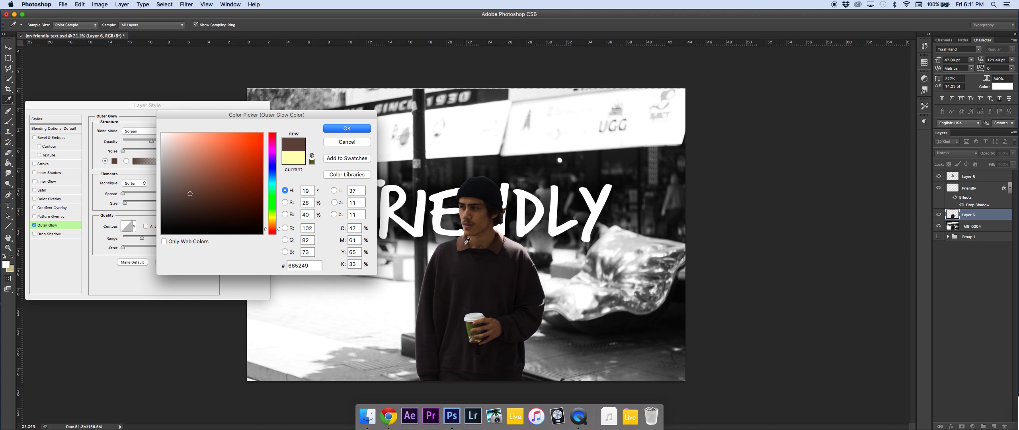
left_click(467, 244)
left_click(464, 246)
left_click(337, 128)
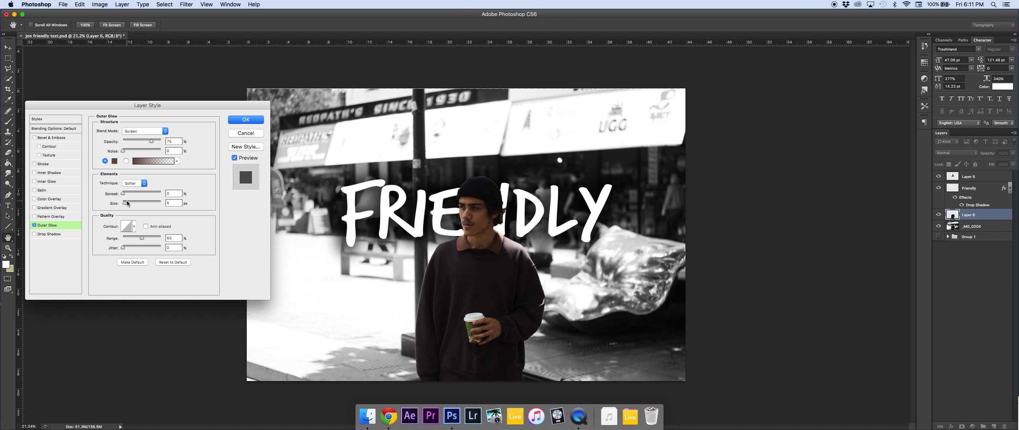
Step: Widen the outer glow to 122 px and change its colour to brown #645045 sampled from the sweater
mouse_move(127, 205)
left_mouse_down()
mouse_move(161, 205)
mouse_move(128, 204)
mouse_move(143, 205)
left_mouse_up()
left_click(144, 205)
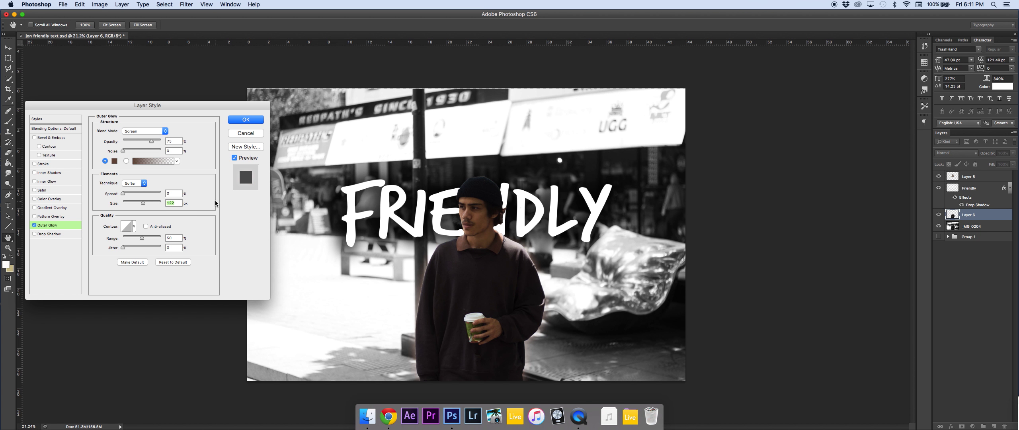
left_click(115, 161)
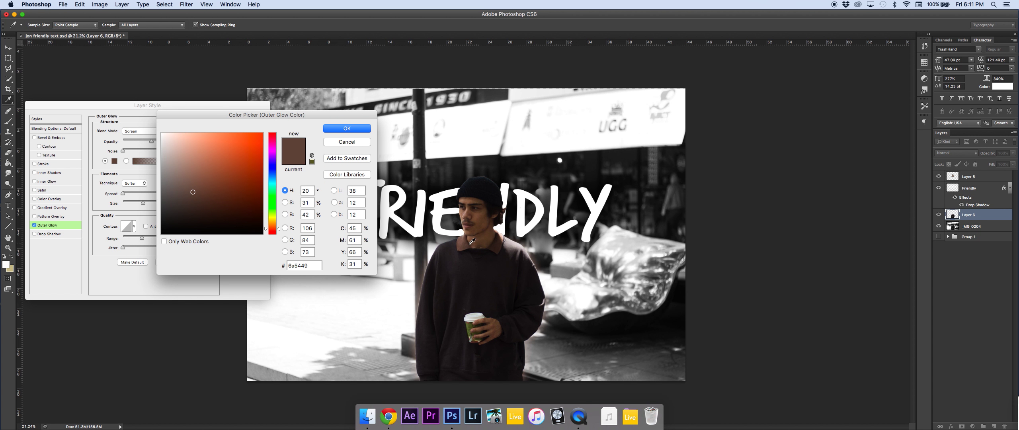
mouse_move(471, 242)
left_mouse_down()
mouse_move(469, 278)
mouse_move(490, 279)
mouse_move(500, 248)
mouse_move(468, 243)
left_mouse_up()
left_click(352, 131)
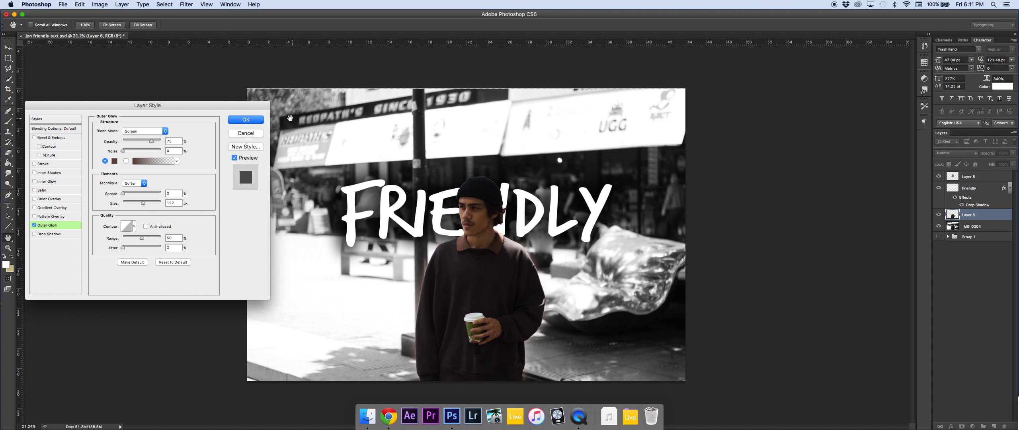
left_click(246, 119)
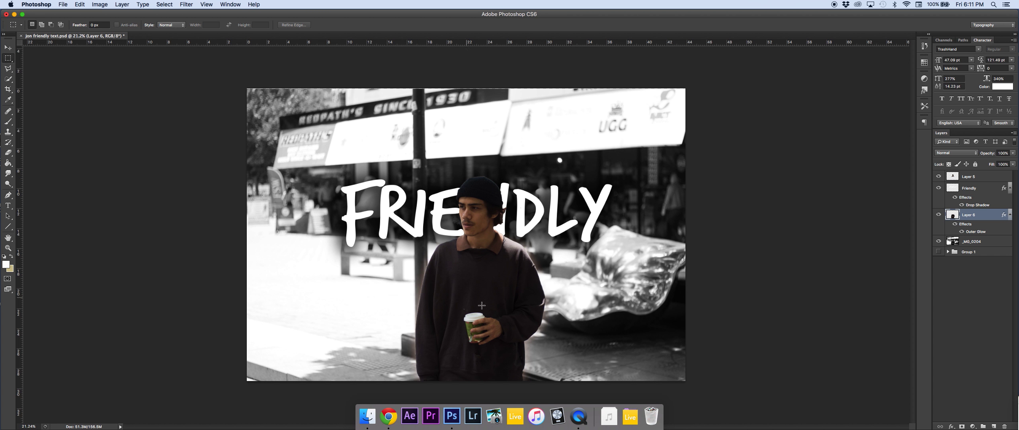
left_click(983, 242)
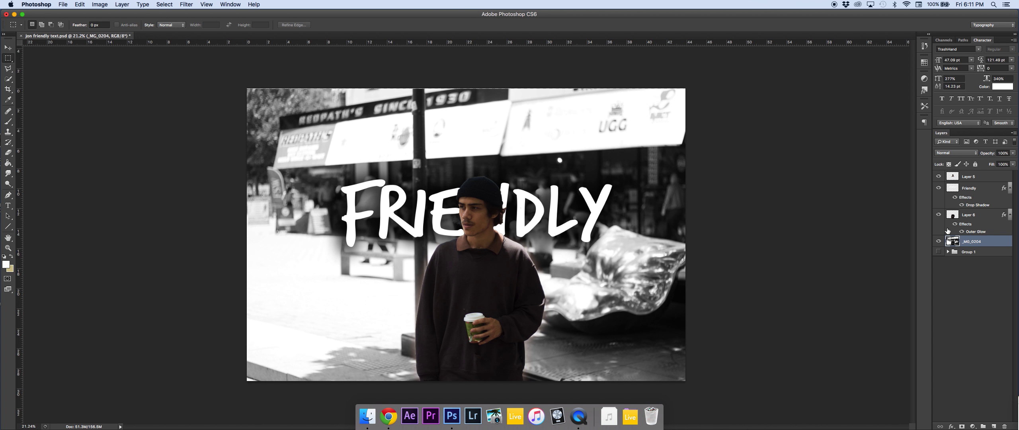
left_click(965, 223)
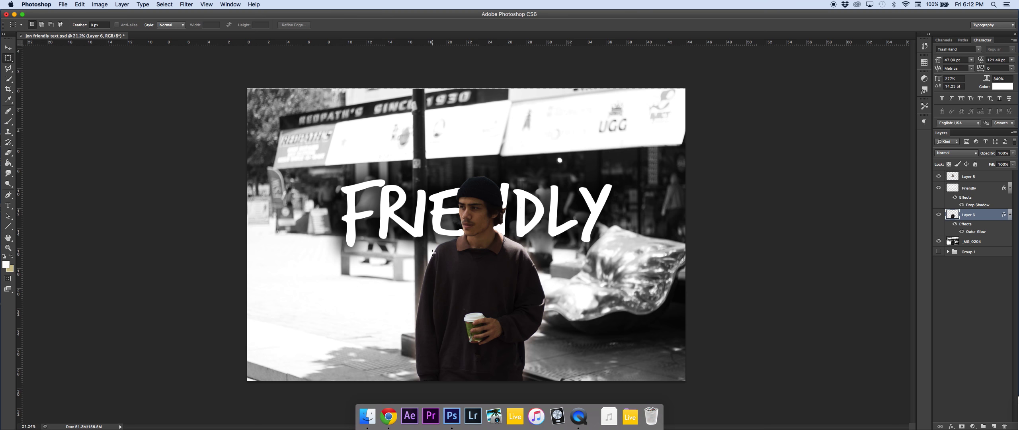
left_click(978, 189)
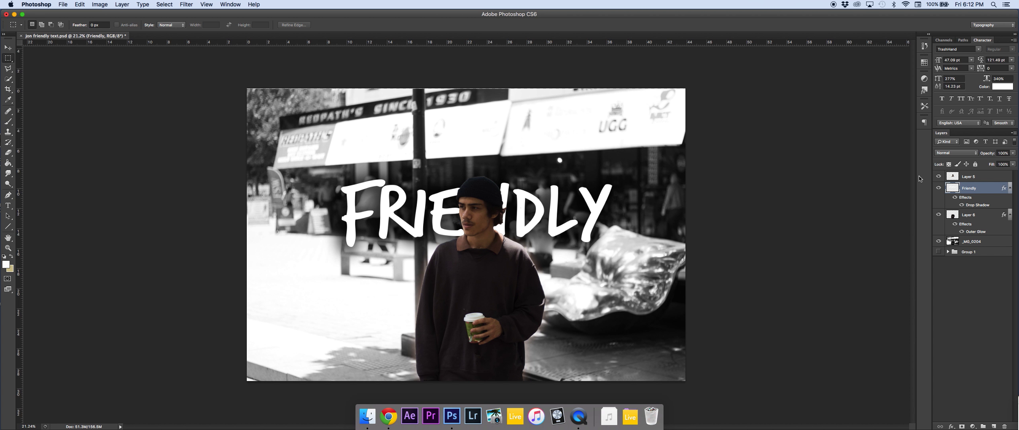
left_click(961, 176)
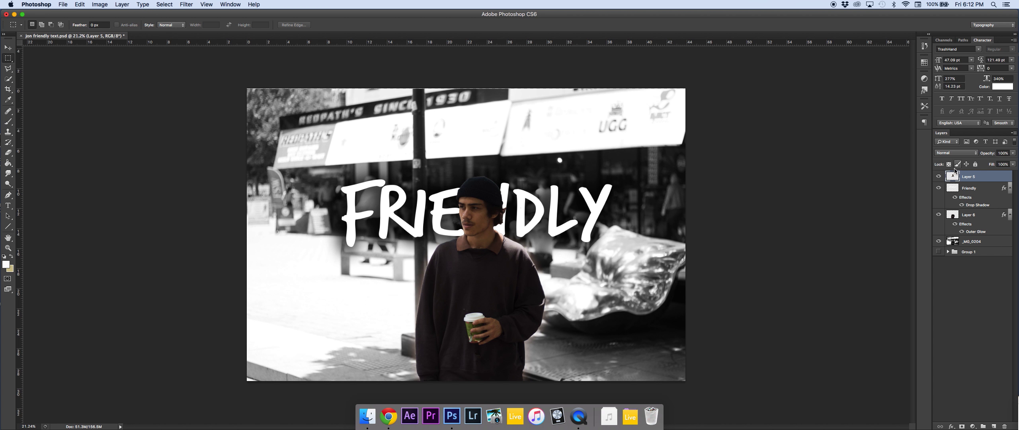
Step: Group the layers with Ctrl+G into Group 2, hide and reshow it to compare against Group 1
key("ctrl+g")
left_click(939, 176)
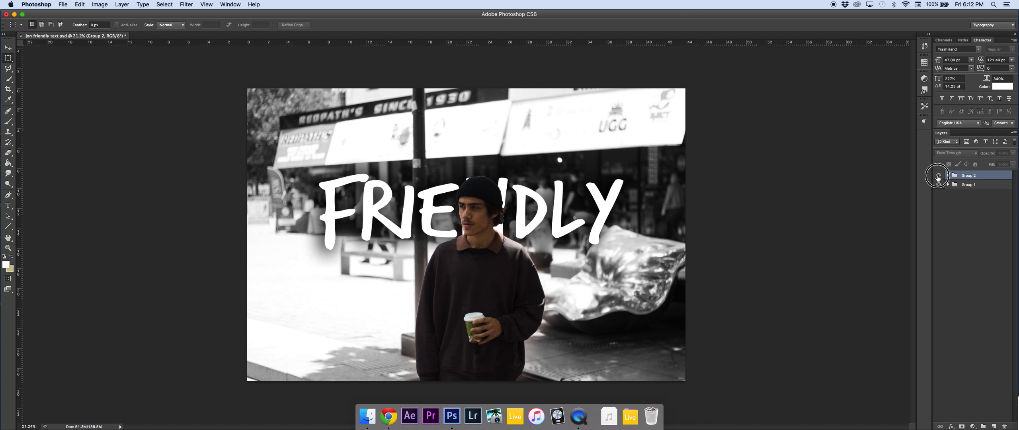
left_click(938, 177)
left_click(938, 176)
left_click(939, 176)
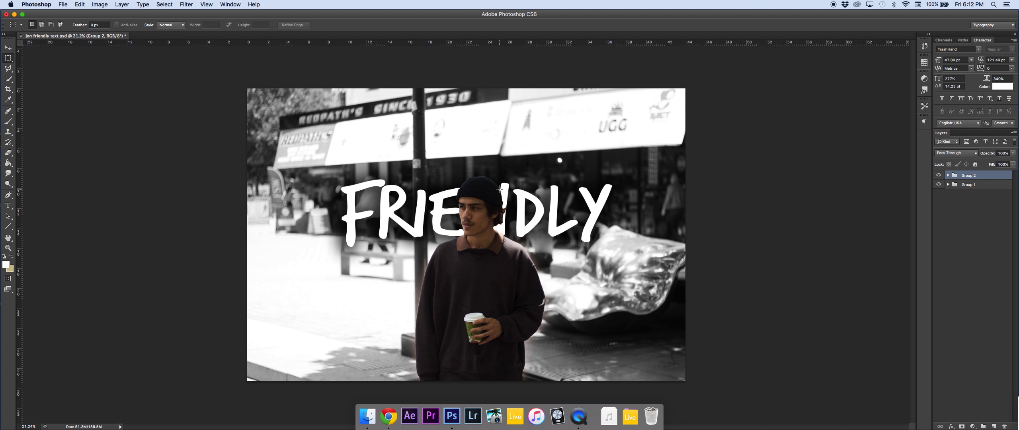